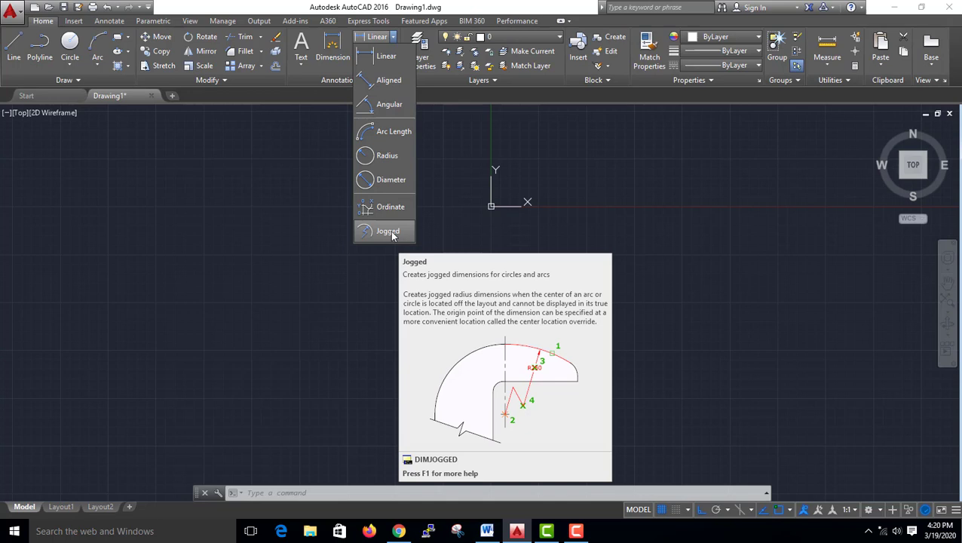
Draw a tall rectangle with RECTANG by picking two opposite corners
{"action": "left_click", "coordinate": [312, 143]}
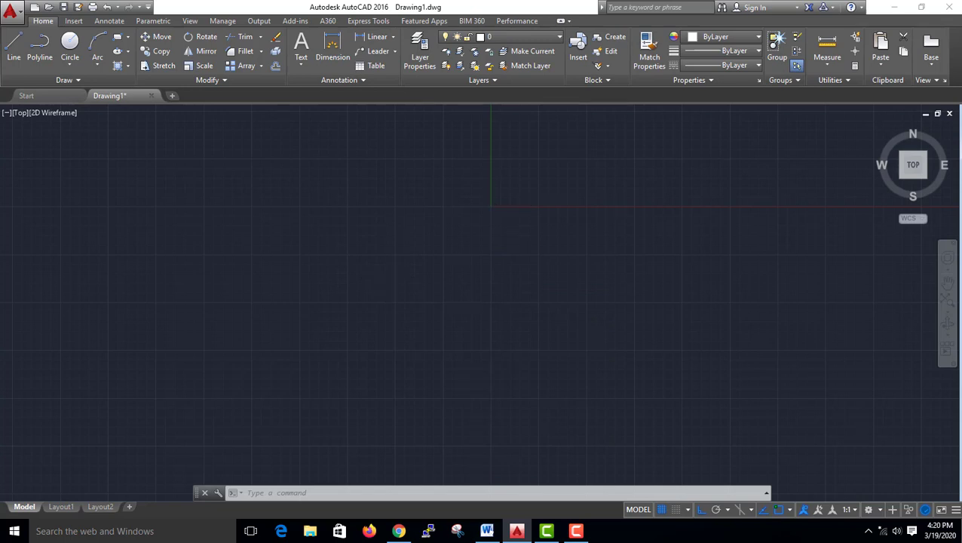
{"action": "scroll", "coordinate": [333, 221], "scroll_direction": "up", "scroll_amount": 2}
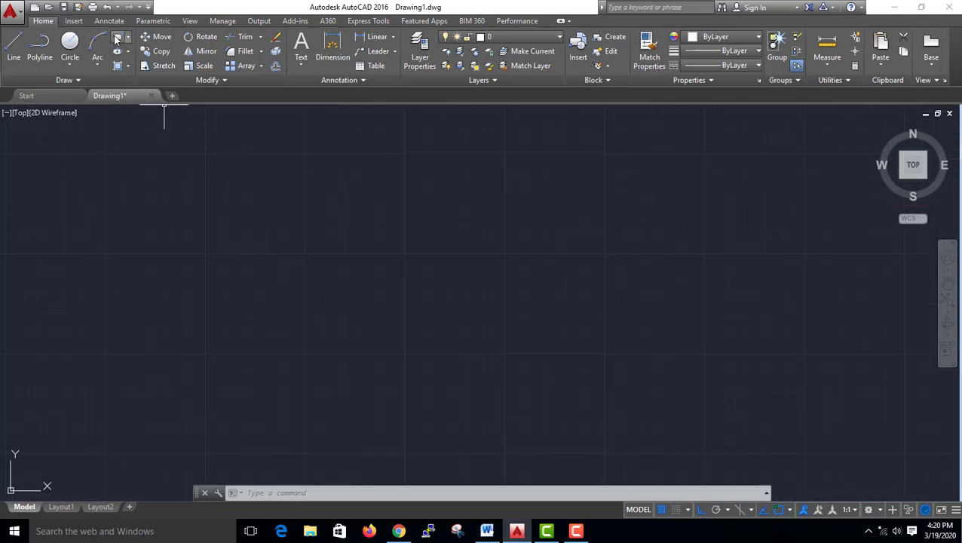
{"action": "left_click", "coordinate": [117, 39]}
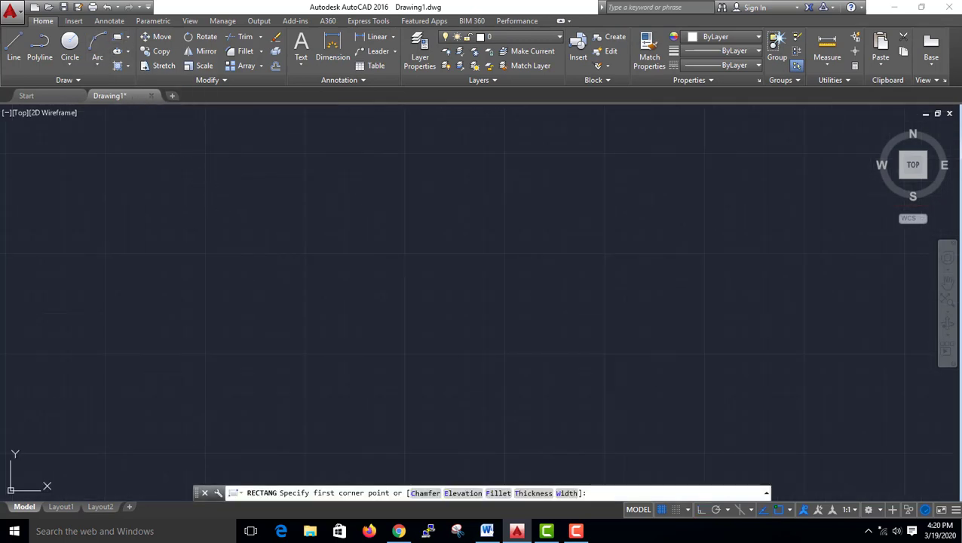
{"action": "left_click", "coordinate": [209, 155]}
{"action": "left_click", "coordinate": [382, 413]}
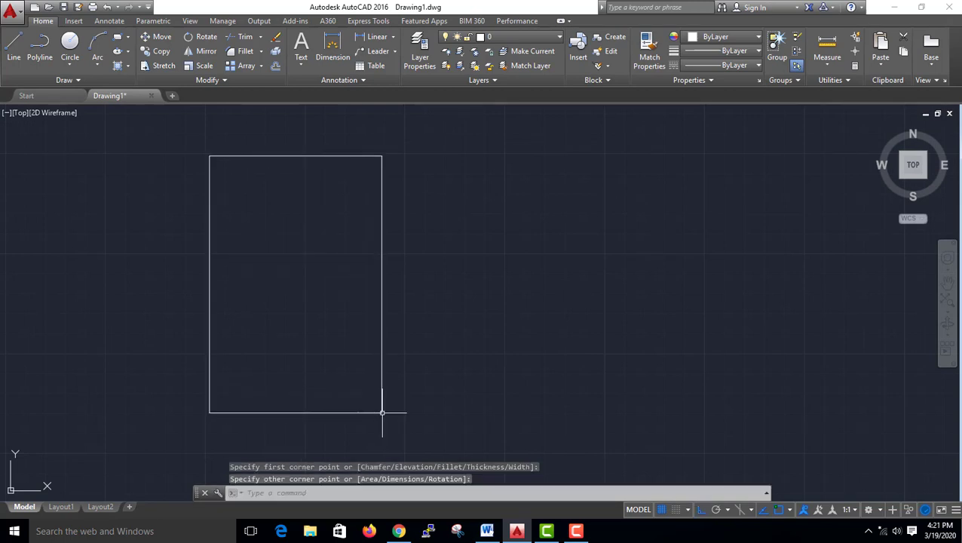
{"action": "scroll", "coordinate": [381, 329], "scroll_direction": "up", "scroll_amount": 2}
{"action": "scroll", "coordinate": [414, 300], "scroll_direction": "down", "scroll_amount": 2}
{"action": "middle_click_drag", "start_coordinate": [414, 301], "coordinate": [324, 316]}
Add linear dimensions for the rectangle's right-side height (6.4192) and top-edge width (4.3134)
{"action": "left_click", "coordinate": [376, 37]}
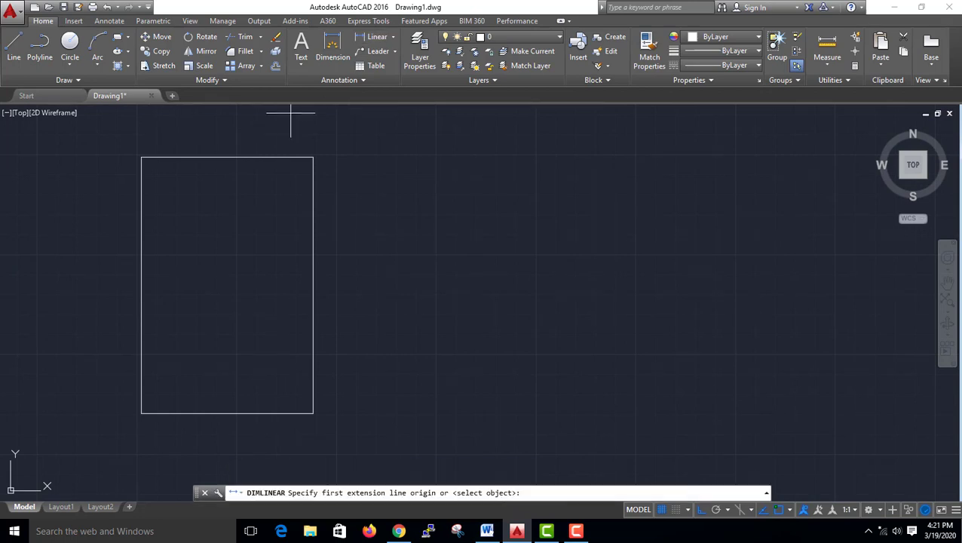
{"action": "left_click", "coordinate": [313, 157]}
{"action": "left_click", "coordinate": [313, 413]}
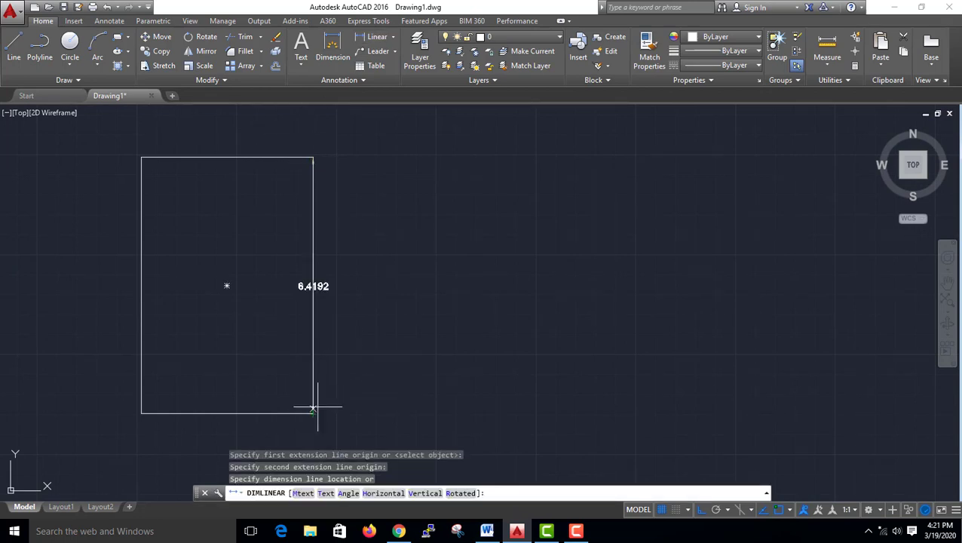
{"action": "left_click", "coordinate": [375, 388]}
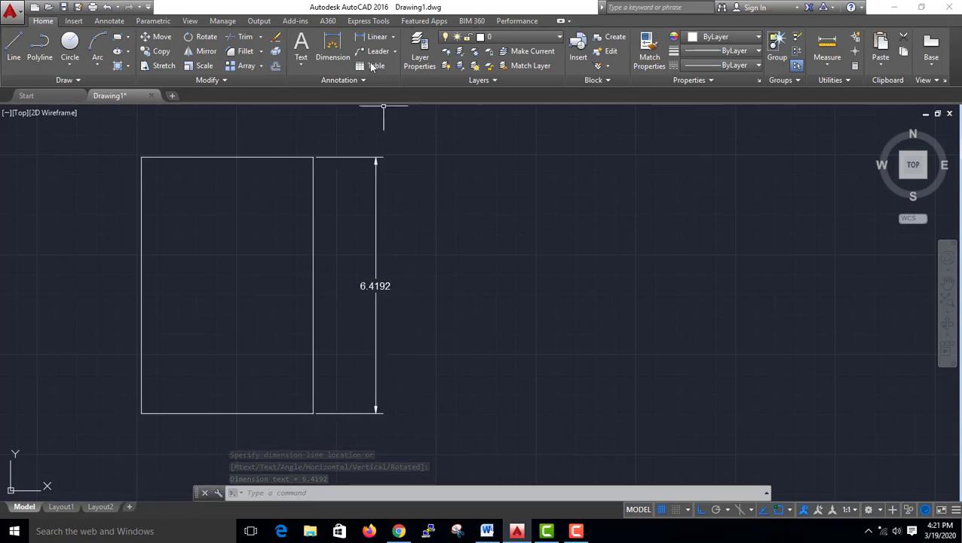
{"action": "left_click", "coordinate": [377, 36]}
{"action": "left_click", "coordinate": [141, 158]}
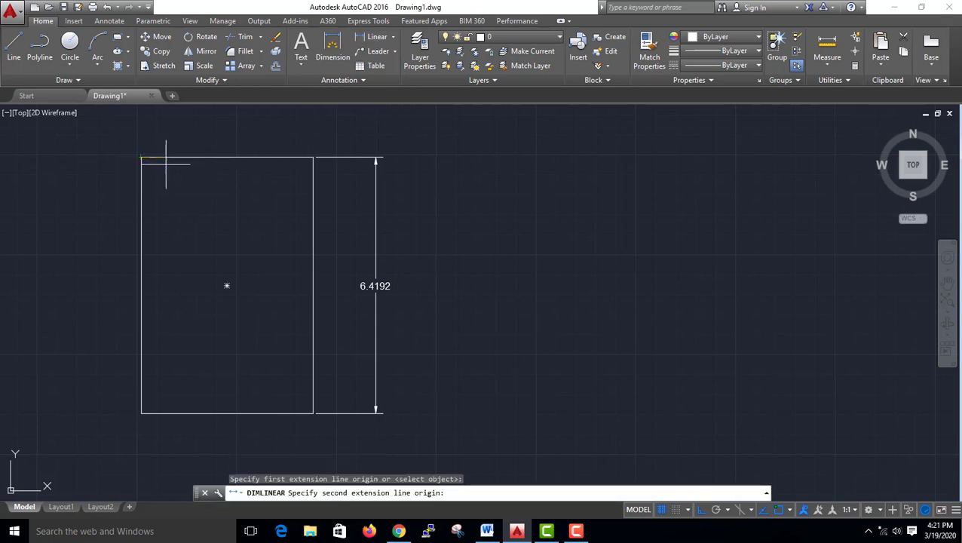
{"action": "left_click", "coordinate": [313, 157]}
{"action": "left_click", "coordinate": [306, 132]}
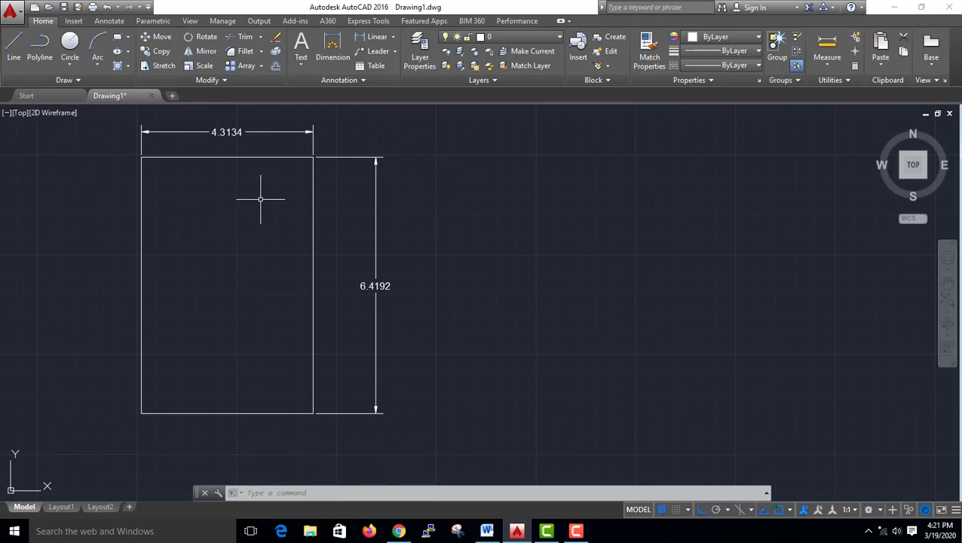
{"action": "mouse_move", "coordinate": [261, 200]}
{"action": "middle_mouse_down"}
{"action": "mouse_move", "coordinate": [178, 200]}
{"action": "mouse_move", "coordinate": [173, 187]}
{"action": "middle_mouse_up"}
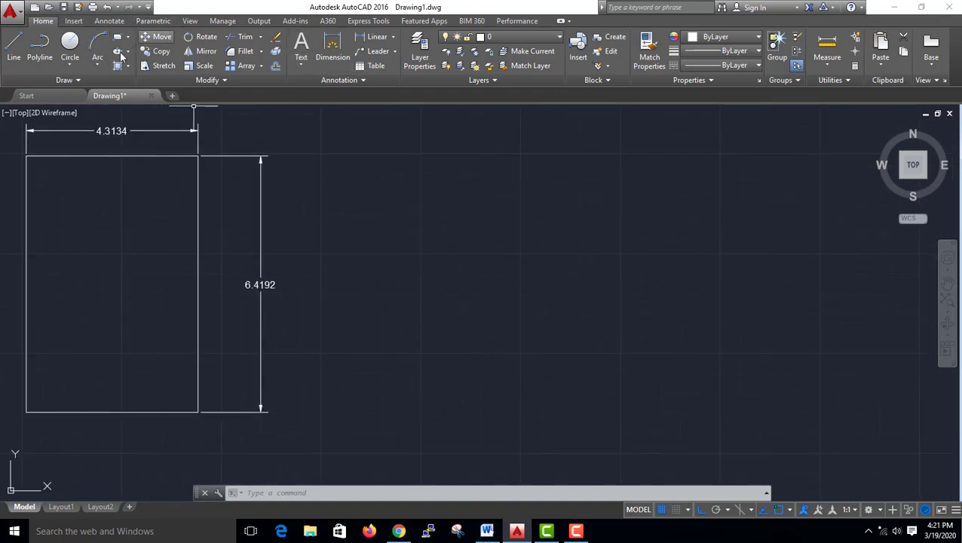
With Ortho off, draw a slanted line down-left and a horizontal line from its end
{"action": "left_click", "coordinate": [22, 44]}
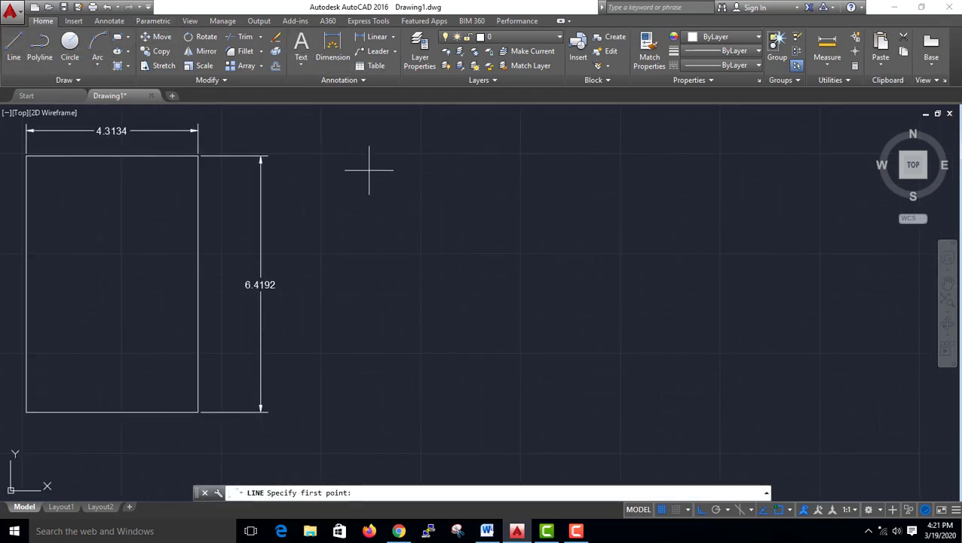
{"action": "left_click", "coordinate": [421, 234]}
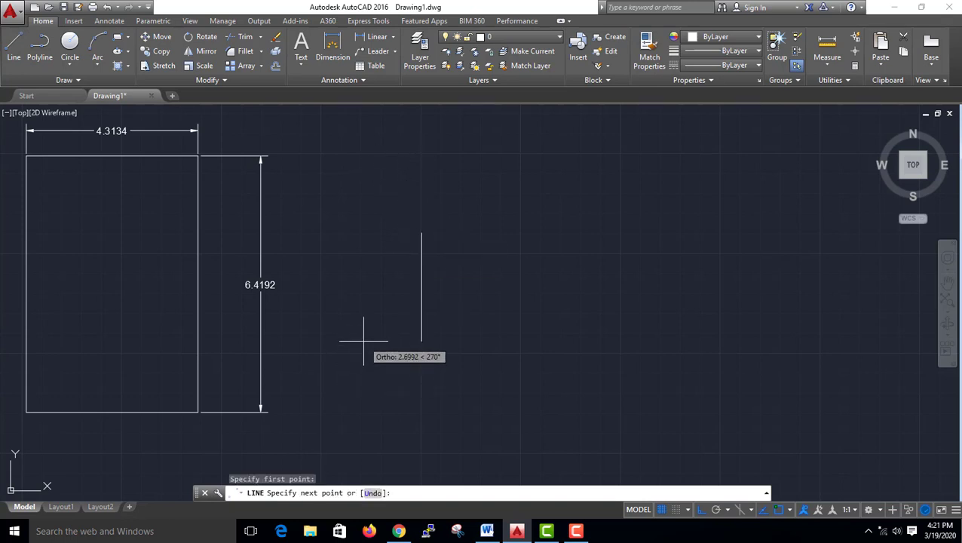
{"action": "key", "text": "F8"}
{"action": "left_click", "coordinate": [328, 392]}
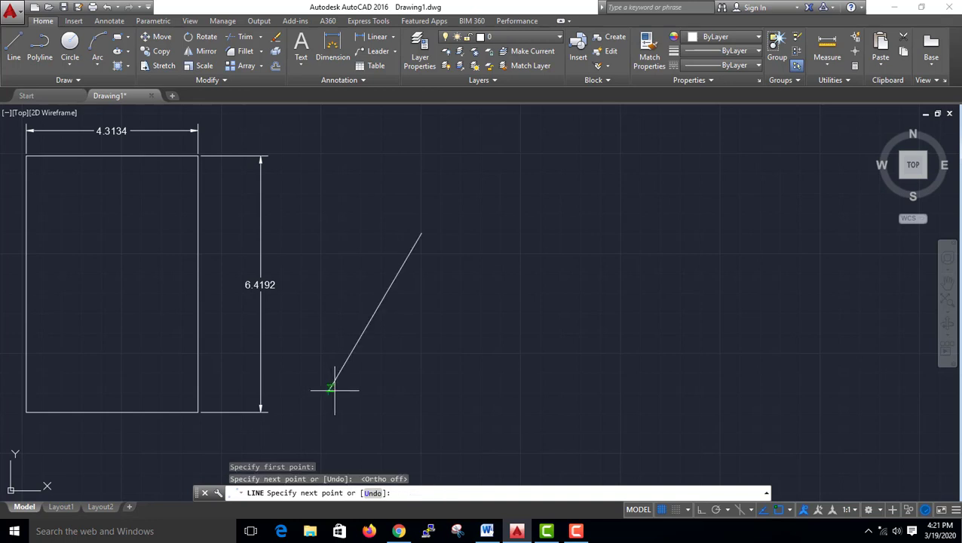
{"action": "left_click", "coordinate": [484, 391]}
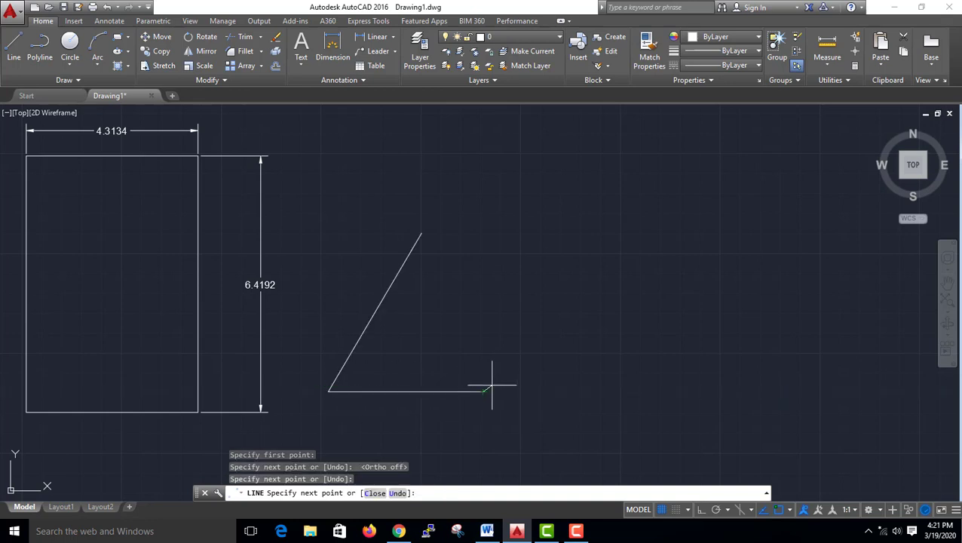
{"action": "key", "text": "Escape"}
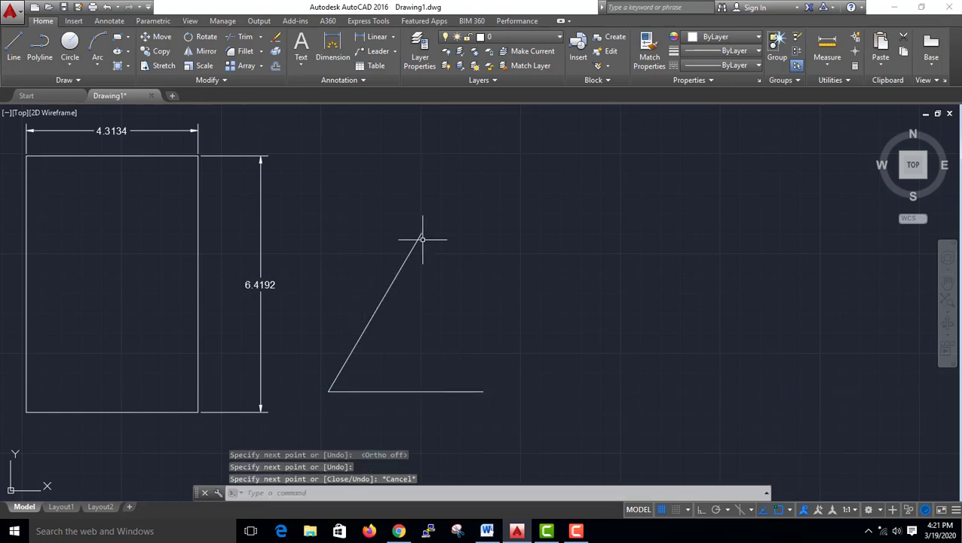
Add a 59° angular dimension between the slanted and horizontal lines
{"action": "left_click", "coordinate": [392, 36]}
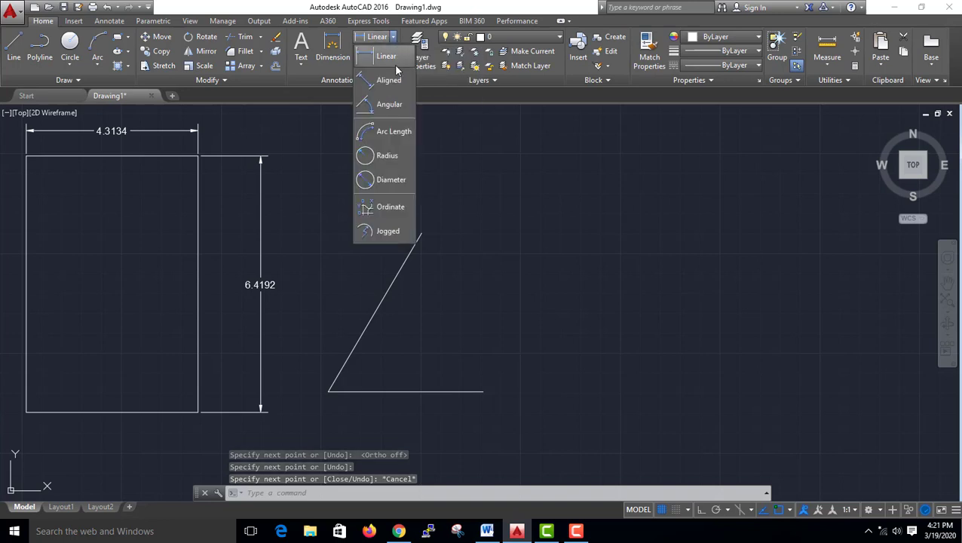
{"action": "left_click", "coordinate": [390, 106]}
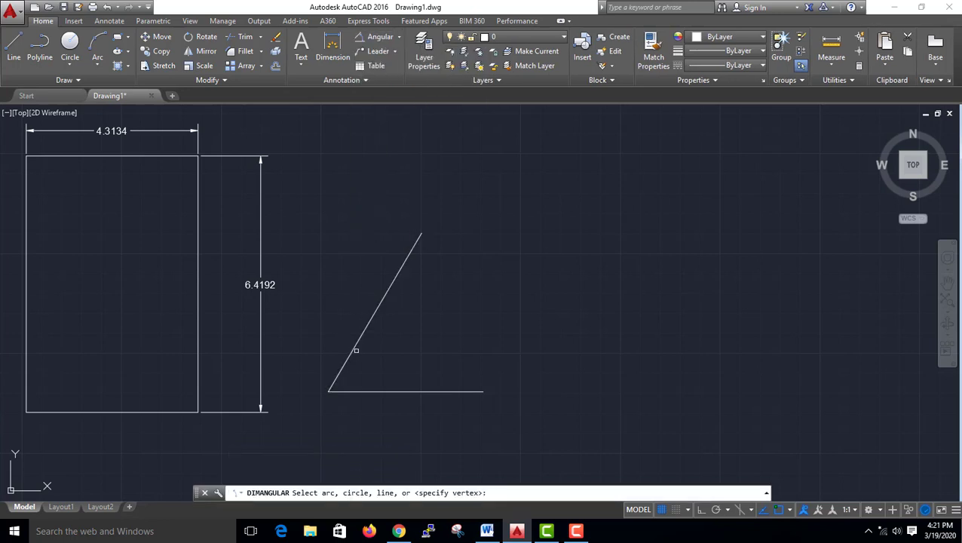
{"action": "left_click", "coordinate": [356, 353]}
{"action": "left_click", "coordinate": [390, 390]}
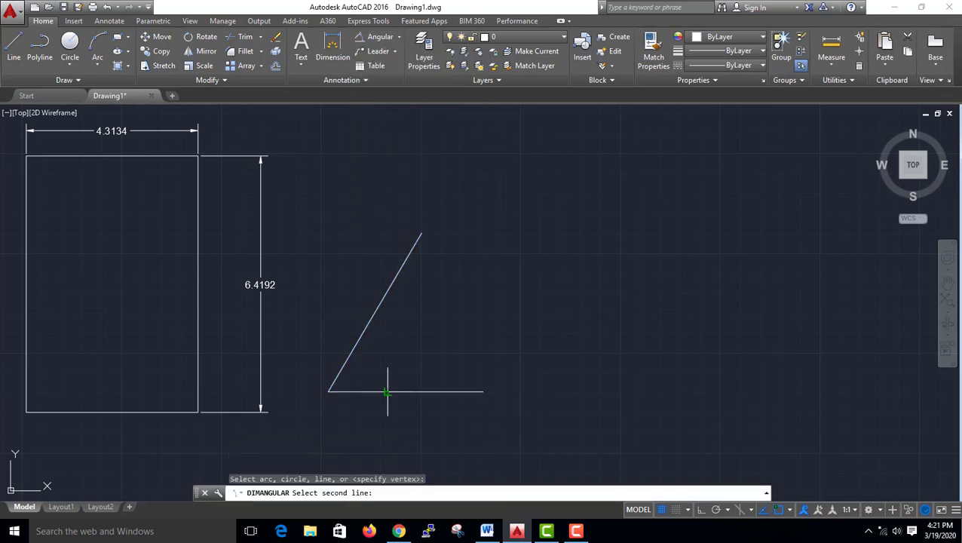
{"action": "left_click", "coordinate": [399, 354]}
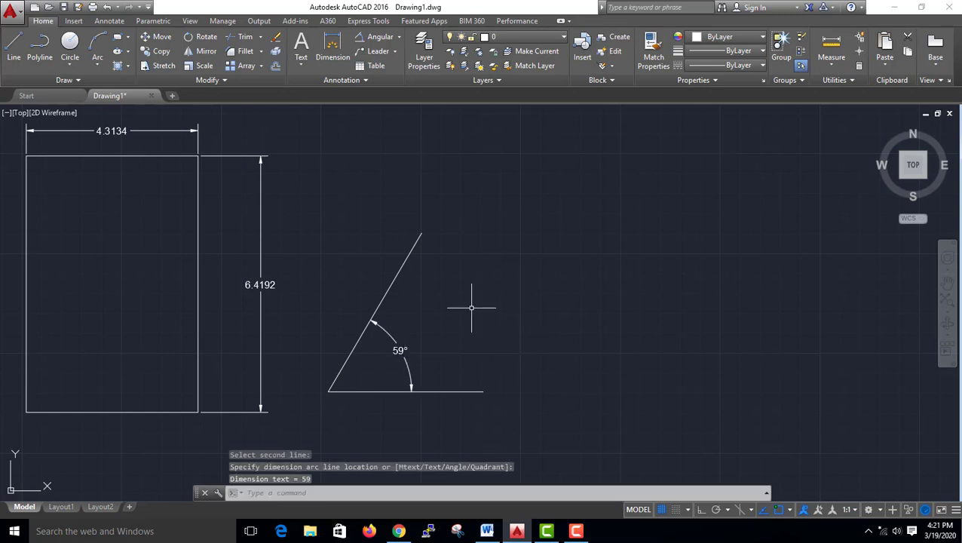
{"action": "left_click", "coordinate": [400, 37]}
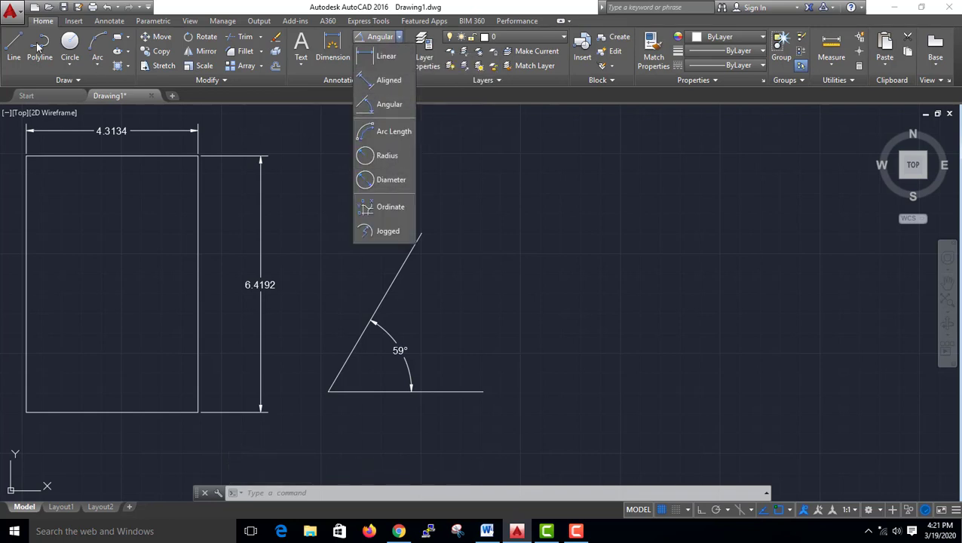
Draw a closed four-sided shape with LINE to the right of the angle
{"action": "left_click", "coordinate": [14, 45]}
{"action": "left_click", "coordinate": [580, 169]}
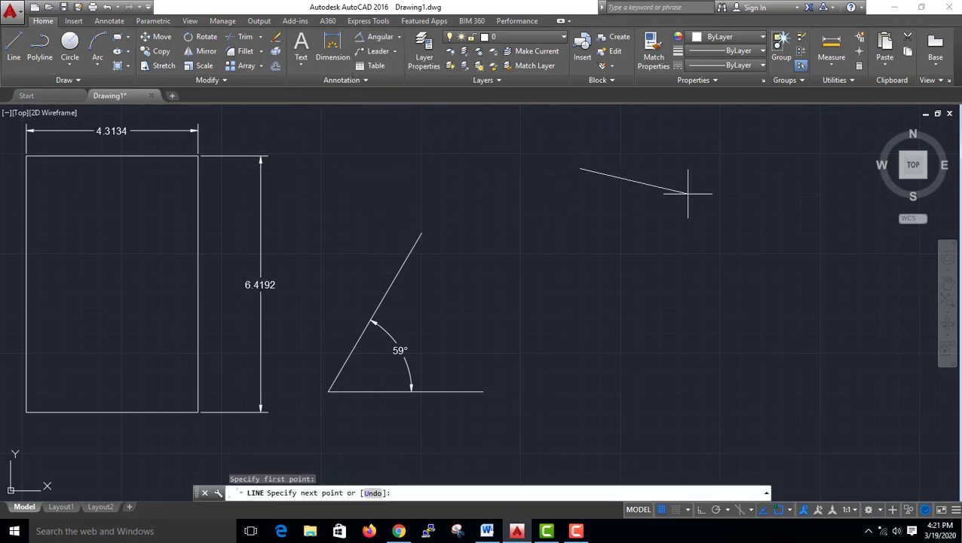
{"action": "left_click", "coordinate": [718, 232]}
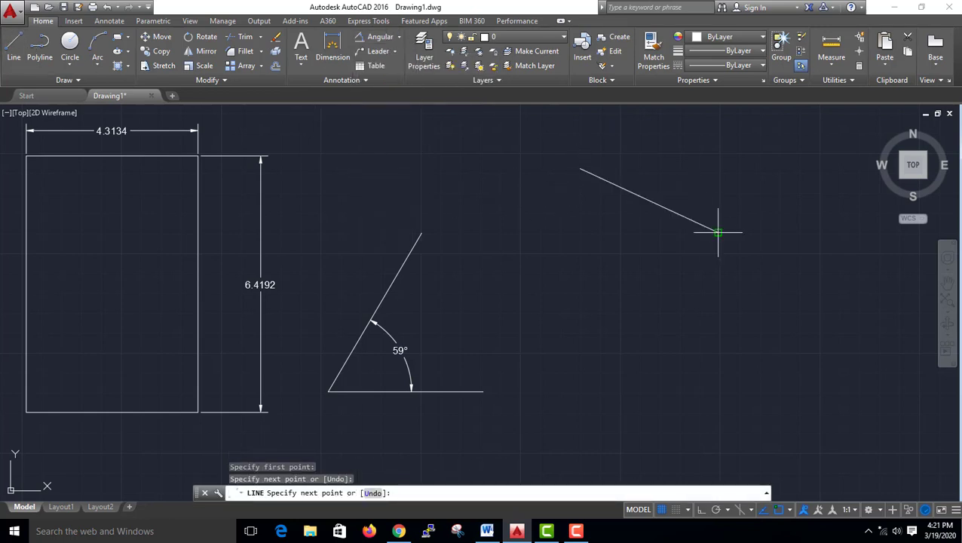
{"action": "left_click", "coordinate": [684, 380]}
{"action": "left_click", "coordinate": [552, 380]}
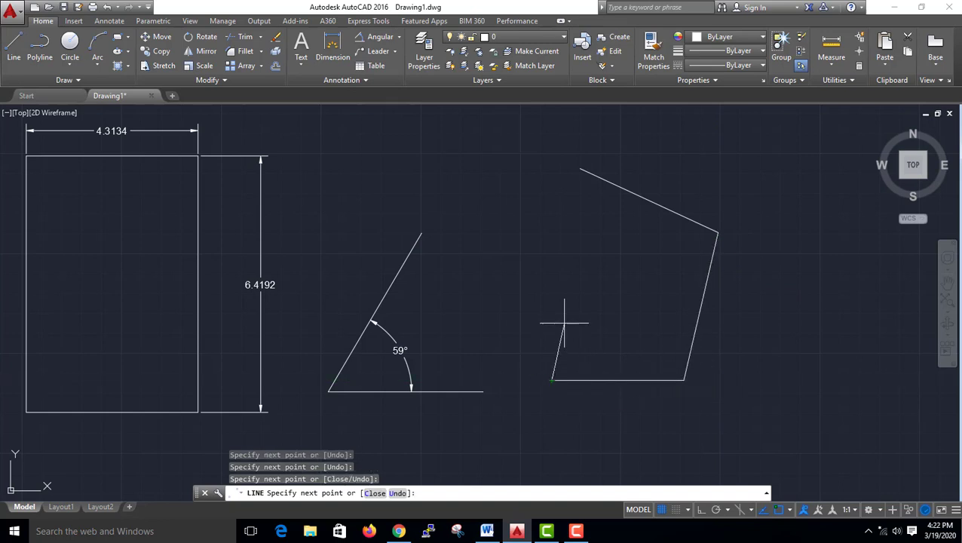
{"action": "left_click", "coordinate": [581, 169]}
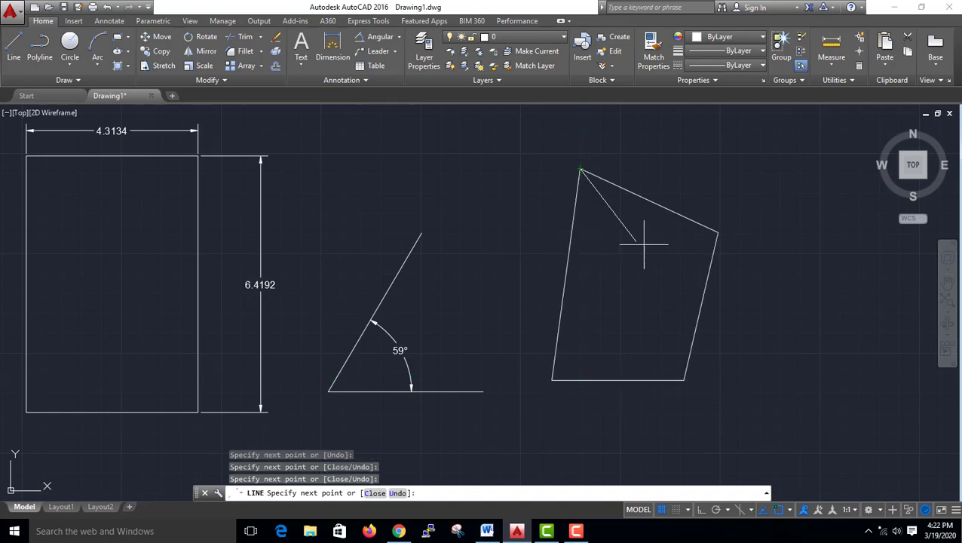
{"action": "key", "text": "Escape"}
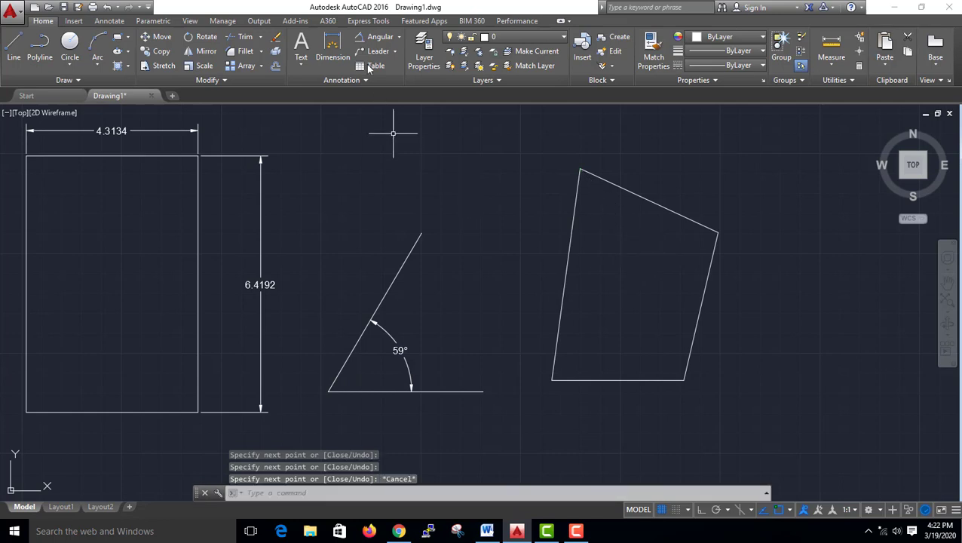
Add a 5.5679 aligned dimension from the shape's lower-left to upper-right corner
{"action": "left_click", "coordinate": [399, 37]}
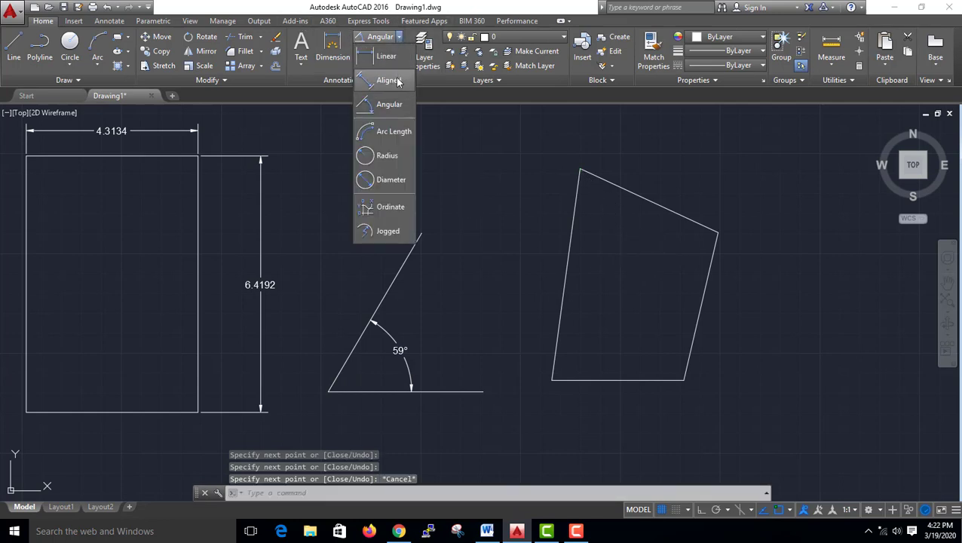
{"action": "left_click", "coordinate": [389, 81]}
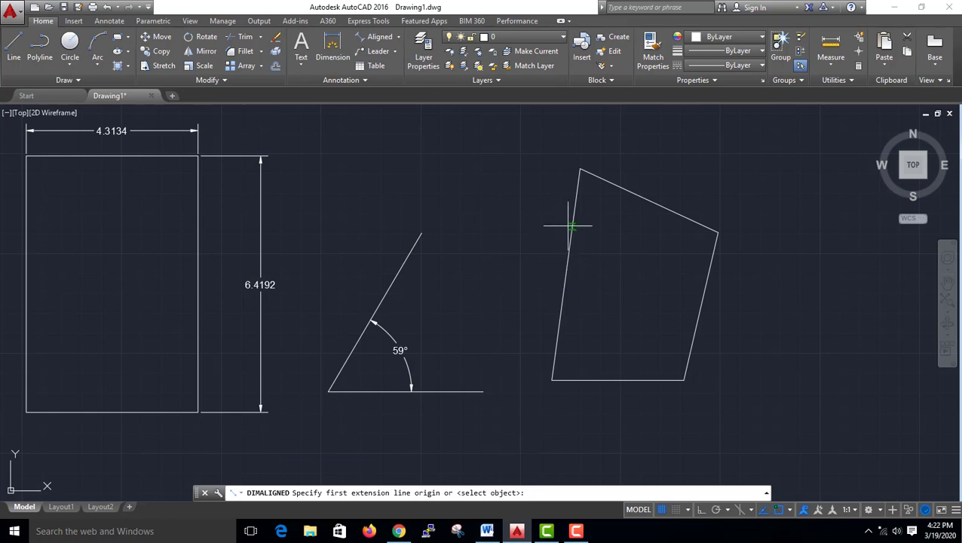
{"action": "left_click", "coordinate": [553, 380]}
{"action": "left_click", "coordinate": [718, 233]}
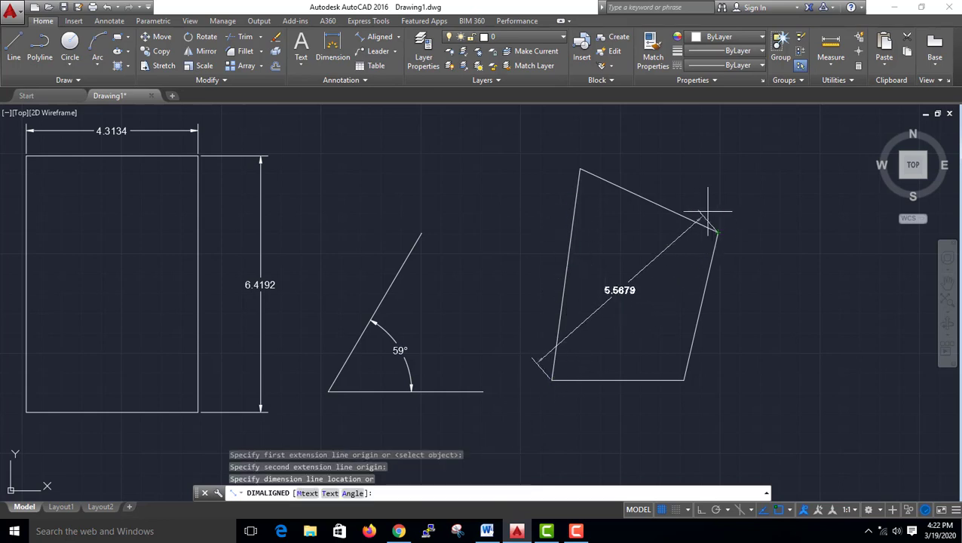
{"action": "left_click", "coordinate": [664, 173]}
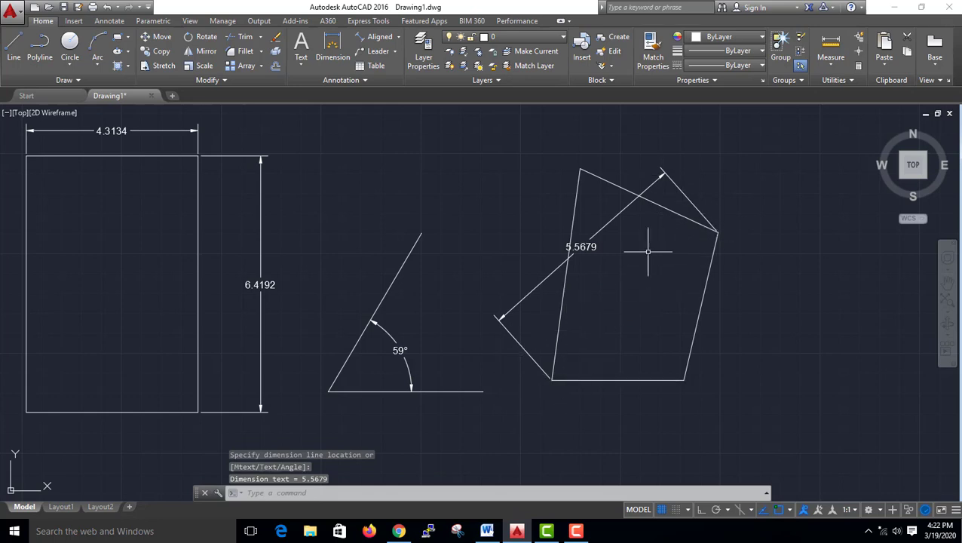
{"action": "scroll", "coordinate": [654, 211], "scroll_direction": "down", "scroll_amount": 2}
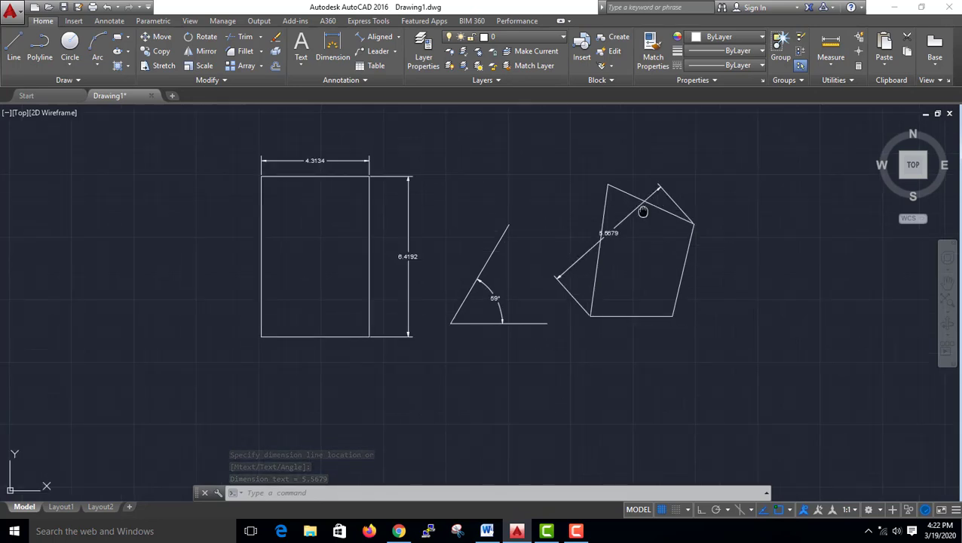
Draw a three-point arc curving up to the right, beside the four-sided shape
{"action": "mouse_move", "coordinate": [643, 211]}
{"action": "middle_mouse_down"}
{"action": "mouse_move", "coordinate": [440, 187]}
{"action": "mouse_move", "coordinate": [357, 208]}
{"action": "middle_mouse_up"}
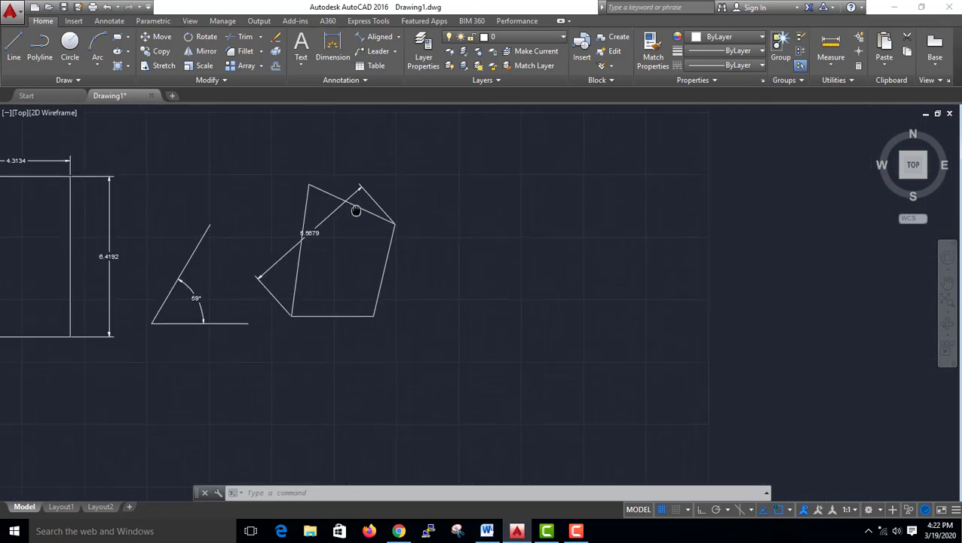
{"action": "left_click", "coordinate": [398, 39]}
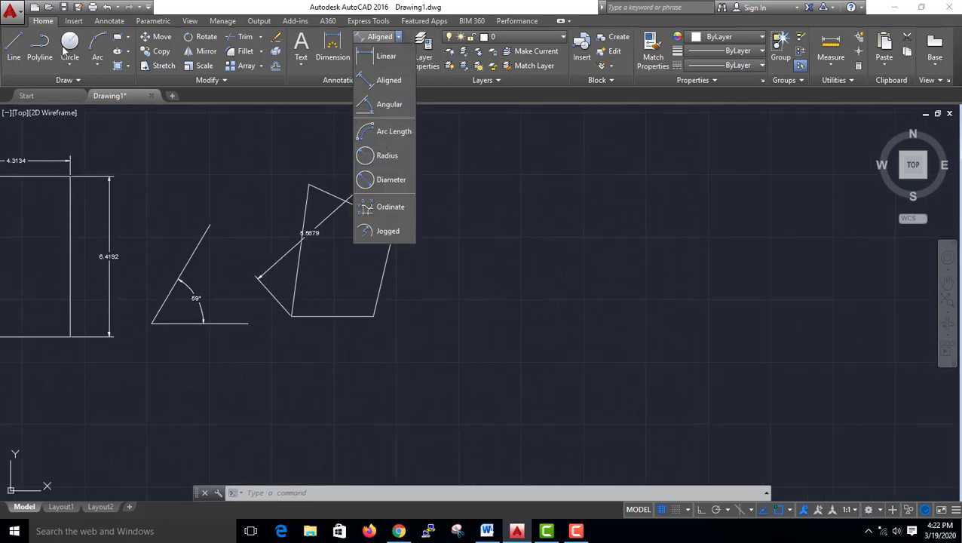
{"action": "left_click", "coordinate": [98, 47]}
{"action": "left_click", "coordinate": [483, 304]}
{"action": "left_click", "coordinate": [500, 254]}
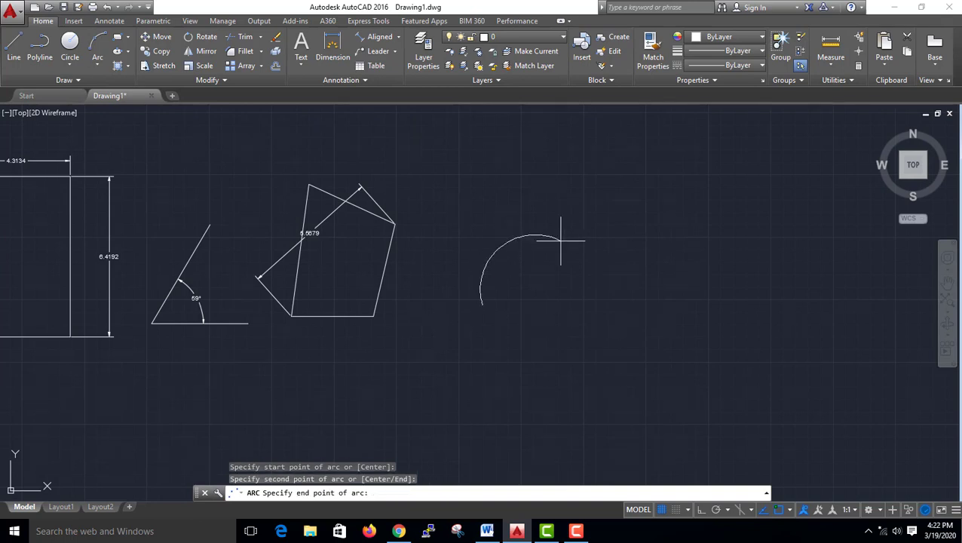
{"action": "left_click", "coordinate": [565, 224]}
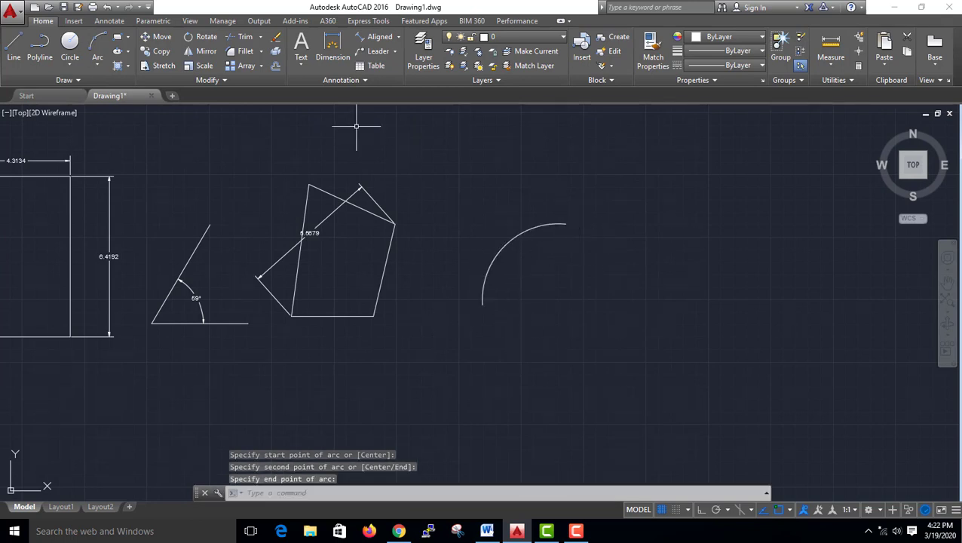
Give the arc a 5.2950 arc-length dimension placed just outside it
{"action": "left_click", "coordinate": [398, 37]}
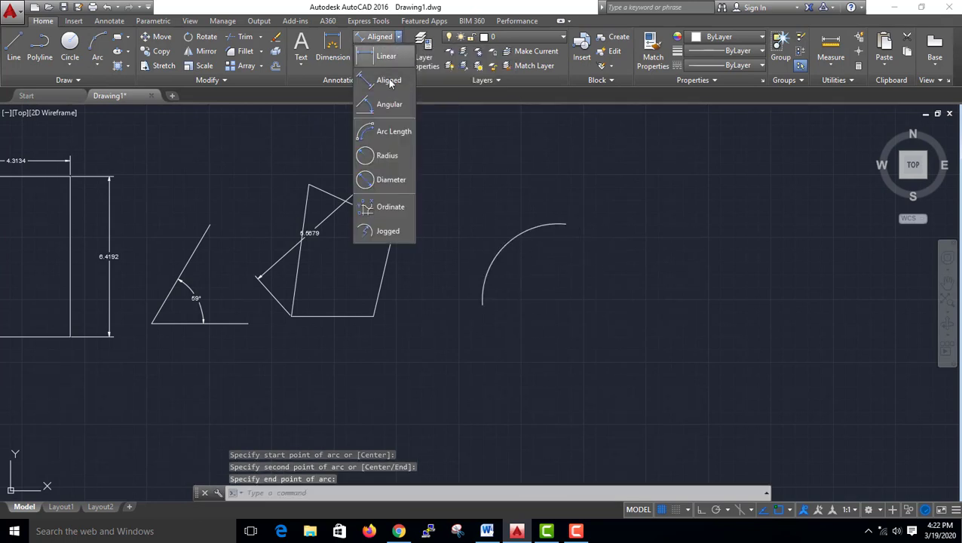
{"action": "left_click", "coordinate": [387, 132]}
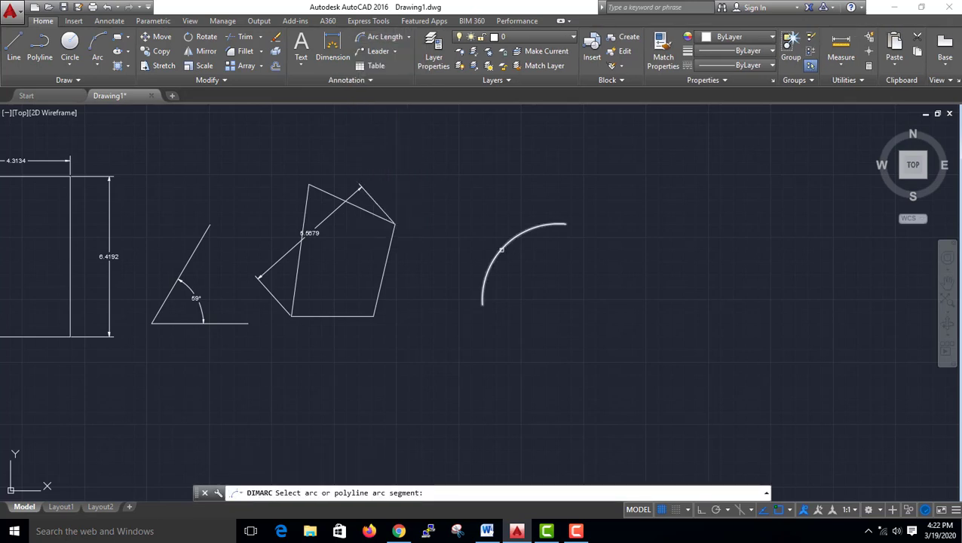
{"action": "left_click", "coordinate": [501, 249]}
{"action": "left_click", "coordinate": [501, 247]}
{"action": "scroll", "coordinate": [494, 221], "scroll_direction": "up", "scroll_amount": 5}
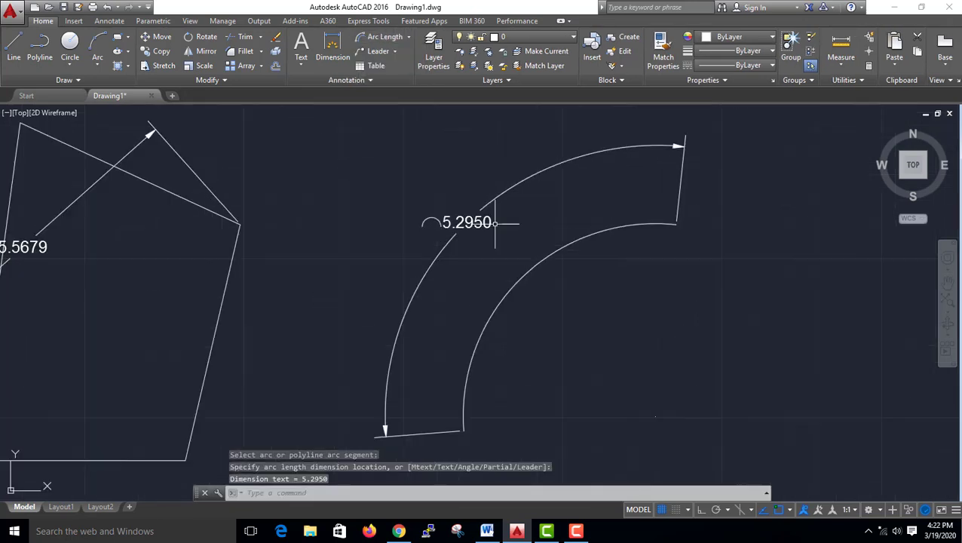
{"action": "scroll", "coordinate": [494, 221], "scroll_direction": "down", "scroll_amount": 2}
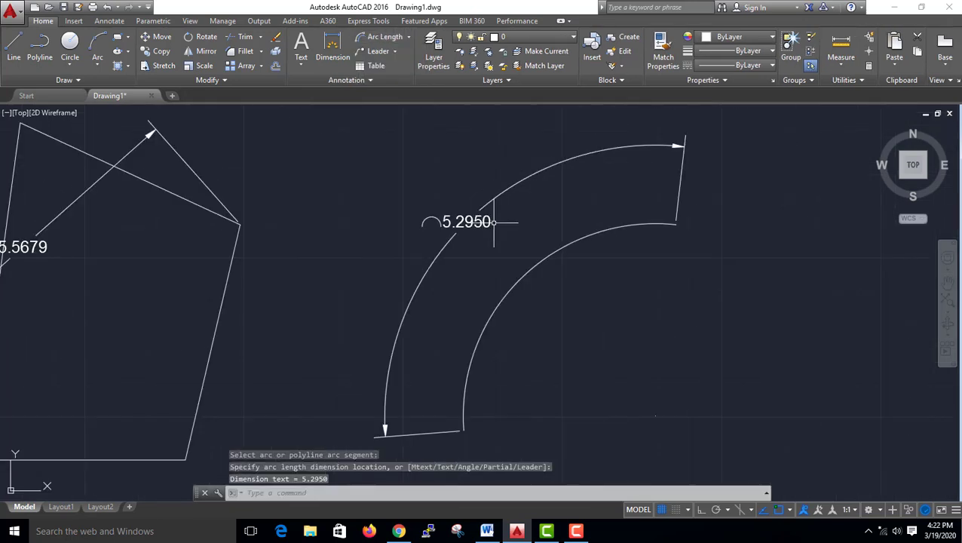
{"action": "scroll", "coordinate": [493, 222], "scroll_direction": "down", "scroll_amount": 2}
{"action": "scroll", "coordinate": [526, 208], "scroll_direction": "down", "scroll_amount": 2}
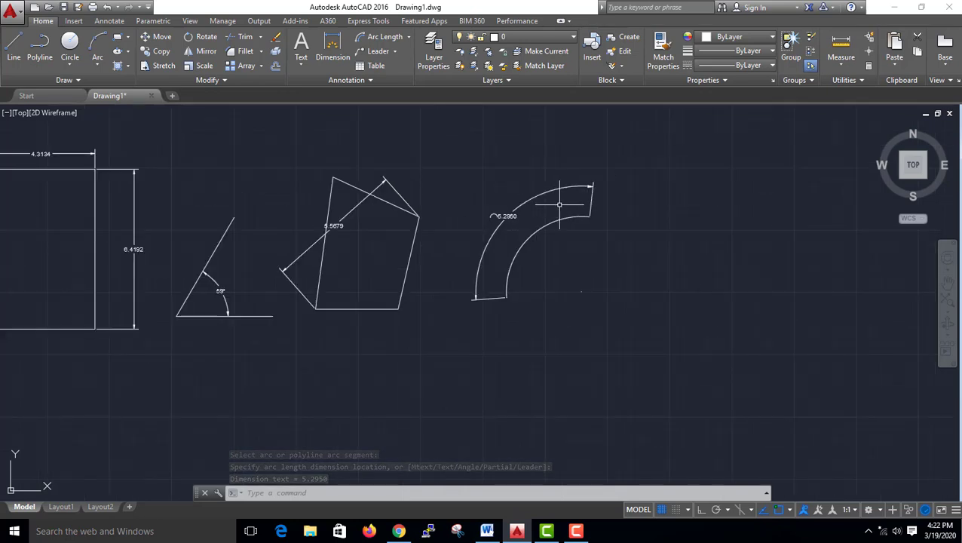
{"action": "mouse_move", "coordinate": [535, 210]}
{"action": "middle_mouse_down"}
{"action": "mouse_move", "coordinate": [547, 212]}
{"action": "mouse_move", "coordinate": [320, 256]}
{"action": "middle_mouse_up"}
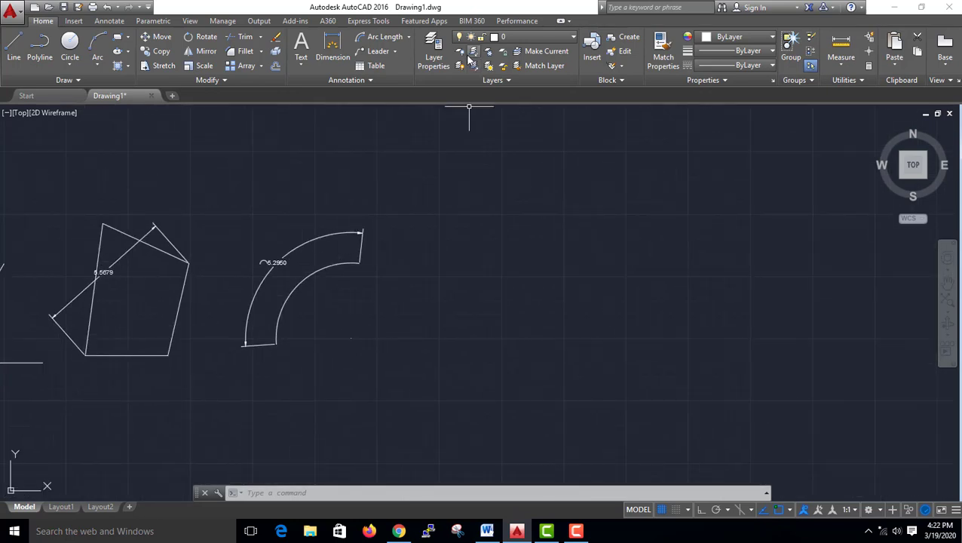
Draw two circles to the right of the arc, the second further right
{"action": "left_click", "coordinate": [69, 46]}
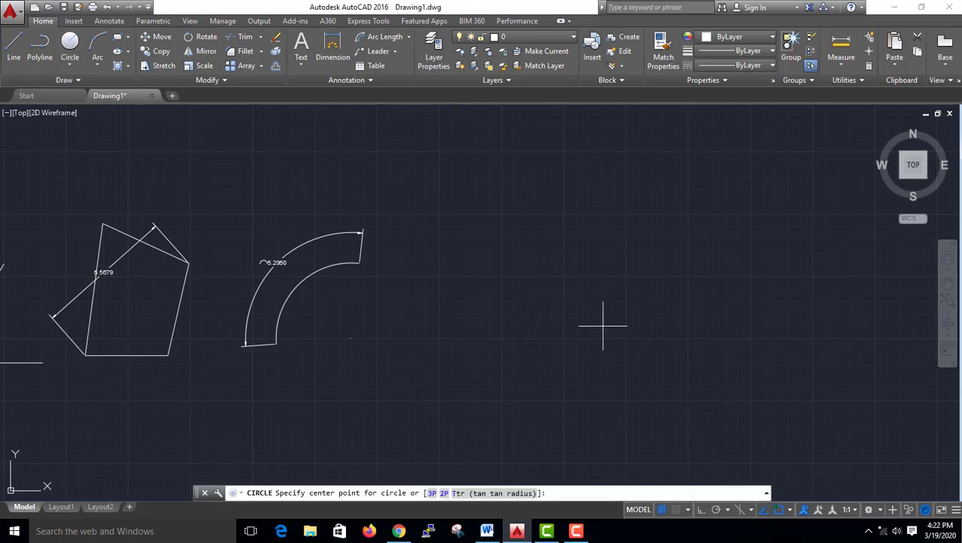
{"action": "left_click", "coordinate": [472, 303]}
{"action": "left_click", "coordinate": [461, 255]}
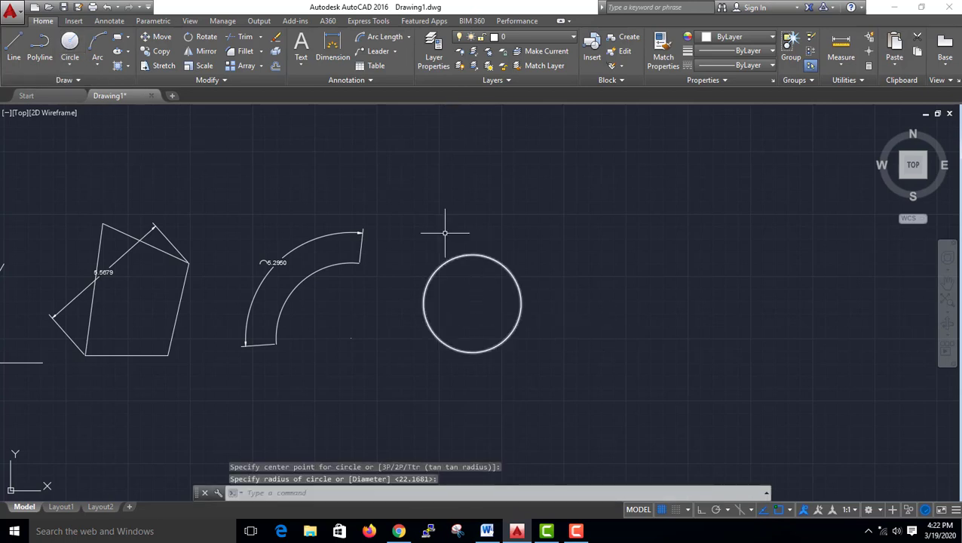
{"action": "left_click", "coordinate": [69, 47]}
{"action": "left_click", "coordinate": [683, 286]}
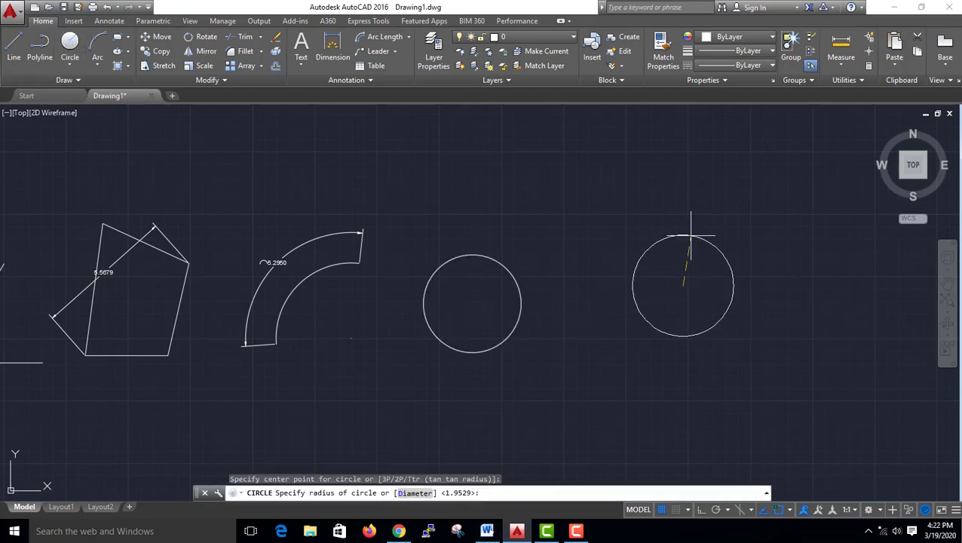
{"action": "left_click", "coordinate": [683, 234]}
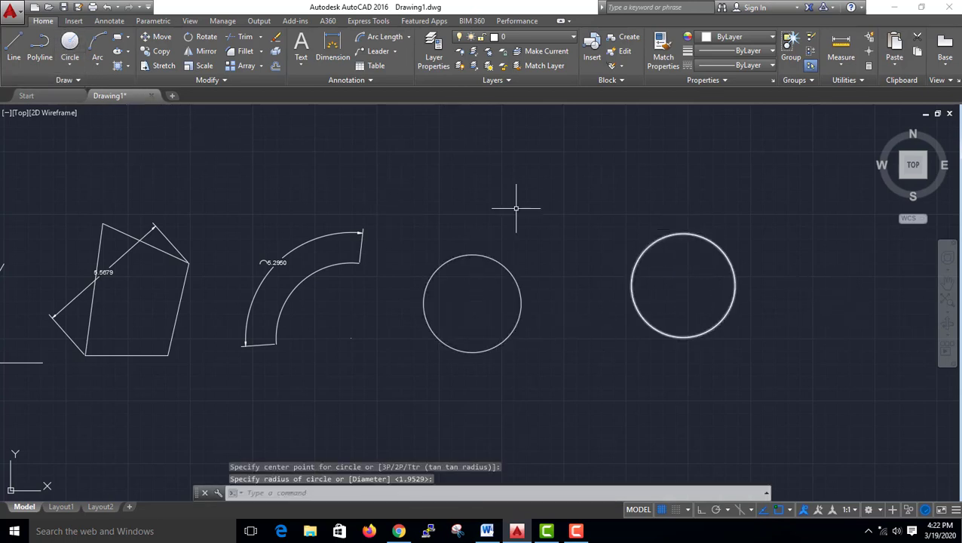
Add an R1.9529 radius dimension above the left circle, then switch to Diameter dimensioning
{"action": "left_click", "coordinate": [409, 37]}
{"action": "left_click", "coordinate": [387, 156]}
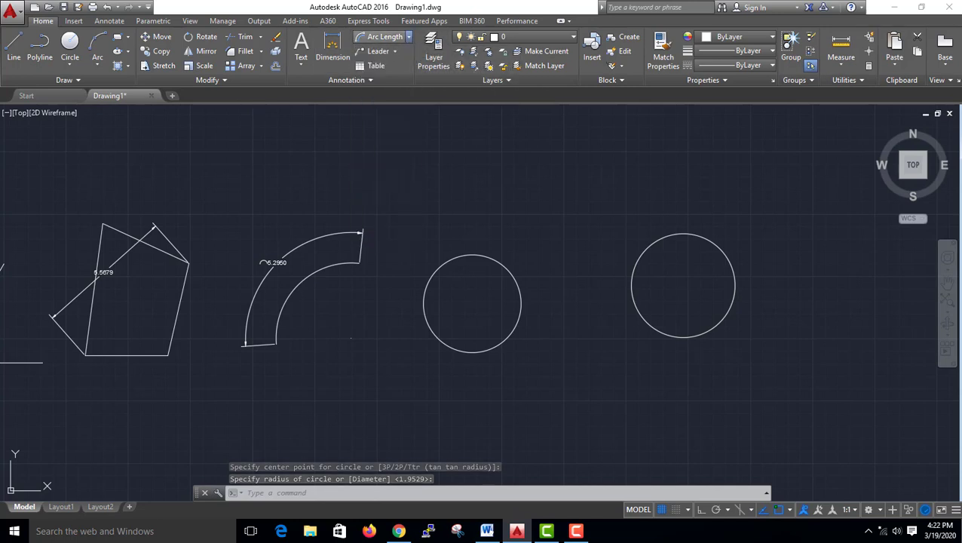
{"action": "left_click", "coordinate": [498, 264]}
{"action": "left_click", "coordinate": [503, 193]}
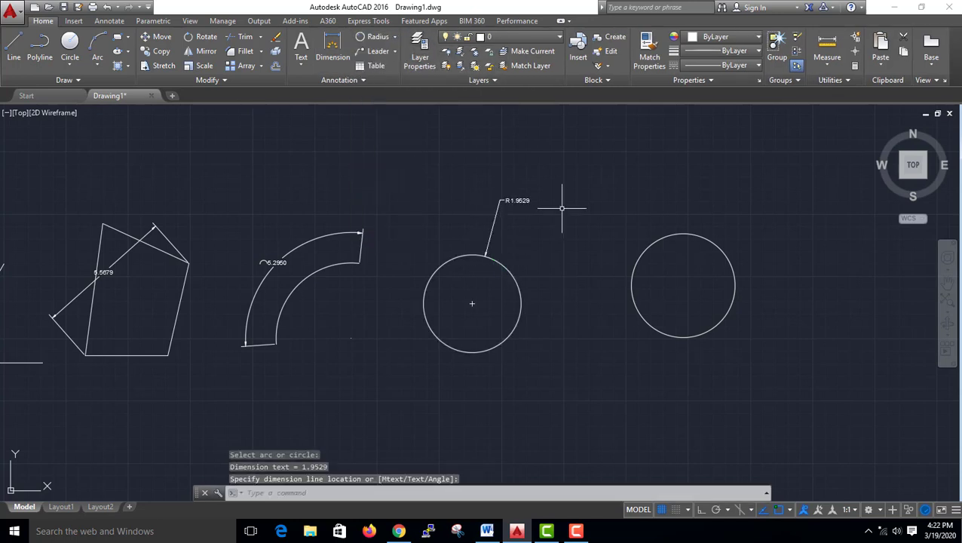
{"action": "scroll", "coordinate": [554, 206], "scroll_direction": "up", "scroll_amount": 4}
{"action": "scroll", "coordinate": [558, 205], "scroll_direction": "down", "scroll_amount": 5}
{"action": "scroll", "coordinate": [564, 204], "scroll_direction": "up", "scroll_amount": 2}
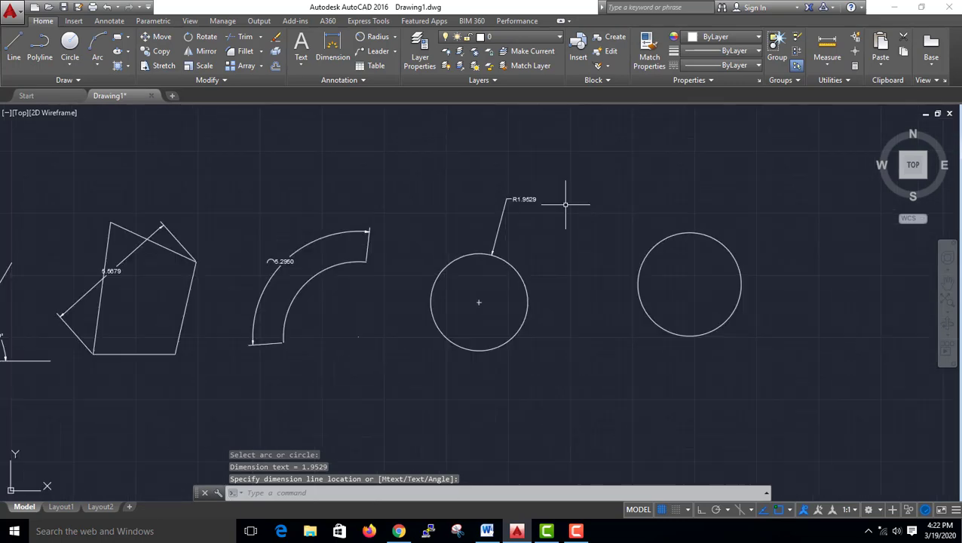
{"action": "middle_click_drag", "start_coordinate": [533, 212], "coordinate": [369, 223]}
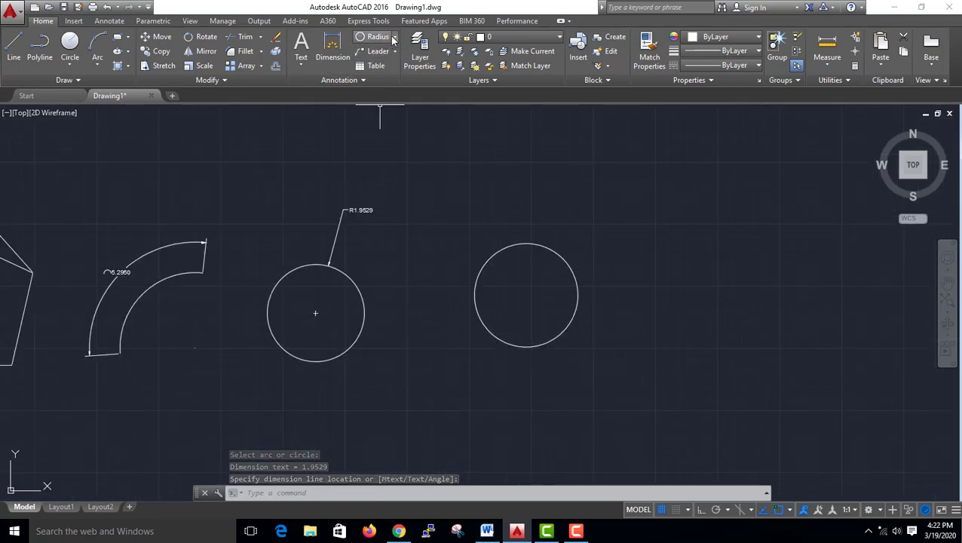
{"action": "left_click", "coordinate": [395, 36]}
{"action": "left_click", "coordinate": [377, 182]}
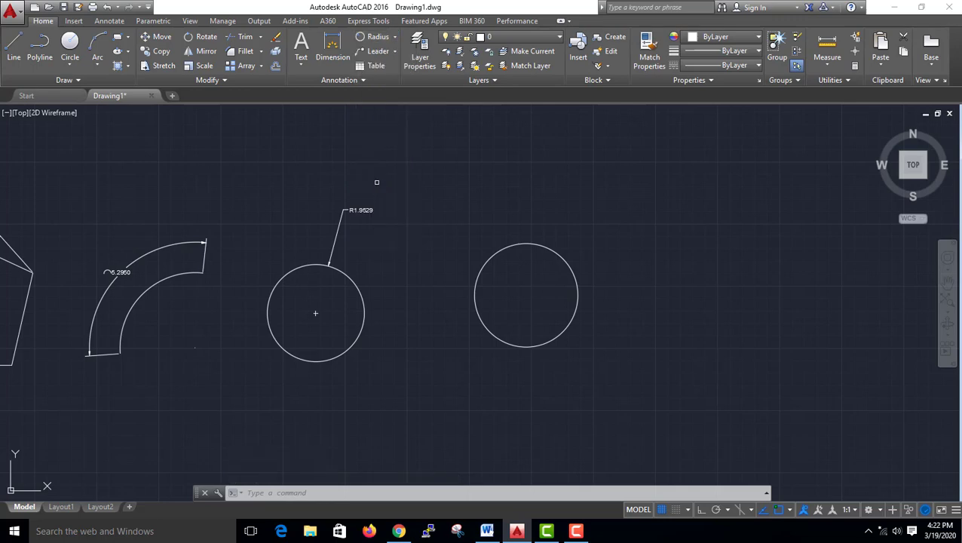
Dimension the right-hand circle with a Ø4.1652 diameter placed above its upper left
{"action": "left_click", "coordinate": [498, 250]}
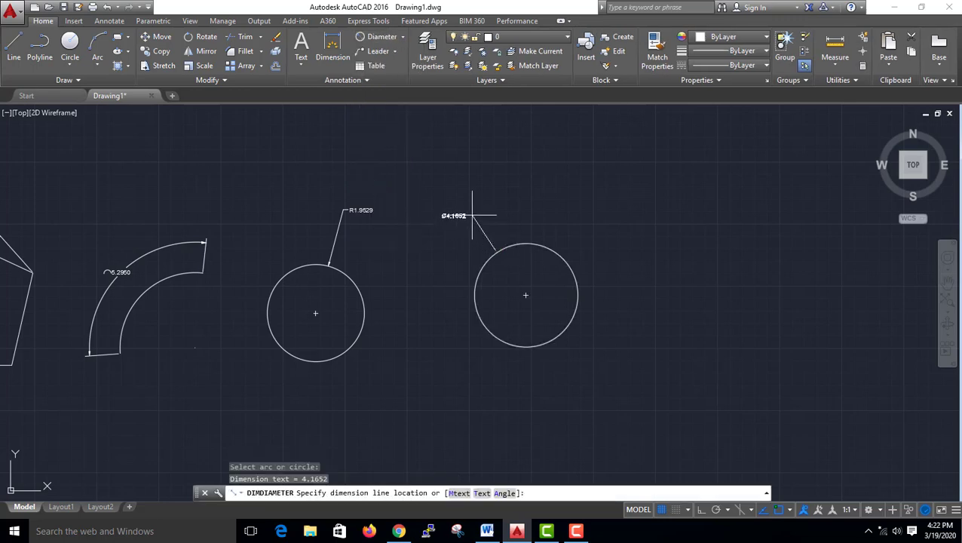
{"action": "scroll", "coordinate": [490, 222], "scroll_direction": "up", "scroll_amount": 4}
{"action": "scroll", "coordinate": [490, 222], "scroll_direction": "down", "scroll_amount": 5}
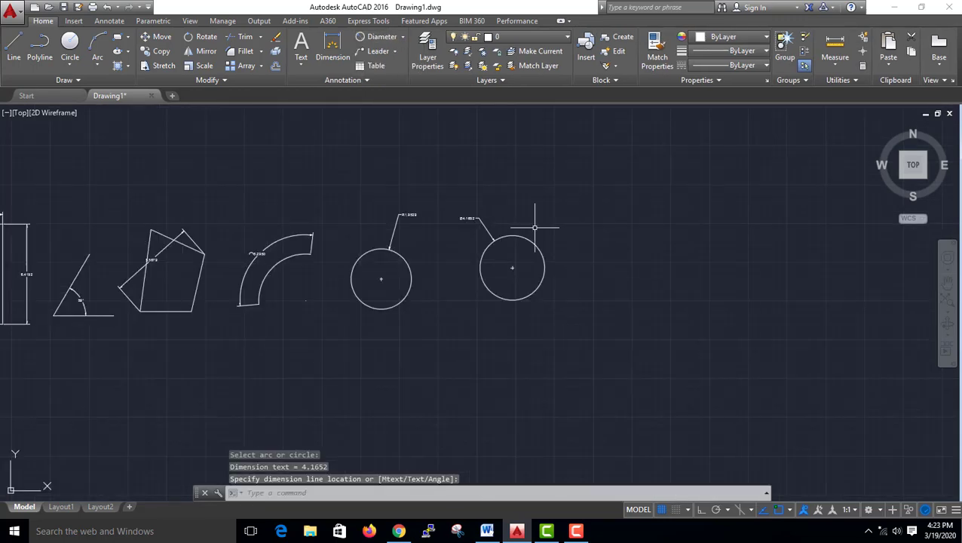
{"action": "scroll", "coordinate": [532, 215], "scroll_direction": "up", "scroll_amount": 2}
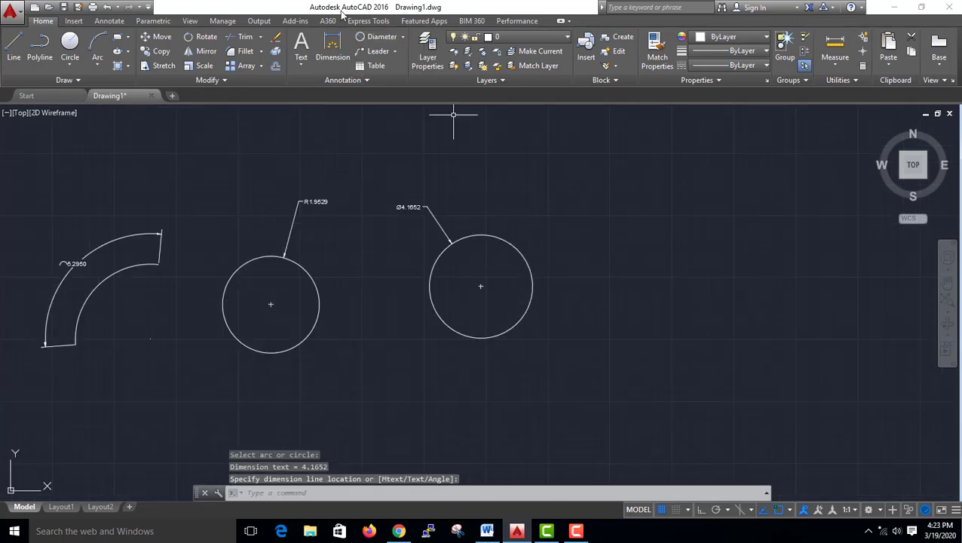
{"action": "left_click", "coordinate": [404, 37]}
{"action": "scroll", "coordinate": [473, 141], "scroll_direction": "down", "scroll_amount": 2}
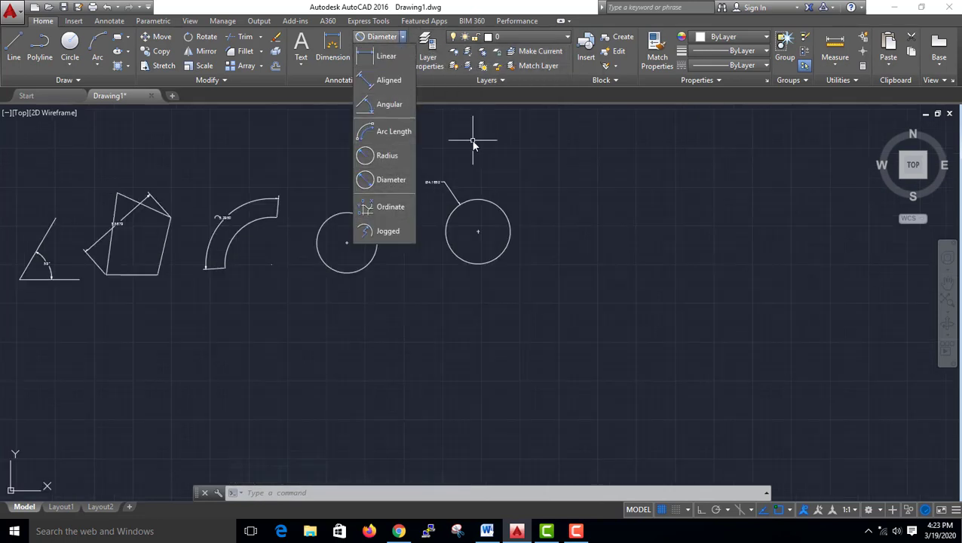
{"action": "scroll", "coordinate": [550, 198], "scroll_direction": "down", "scroll_amount": 2}
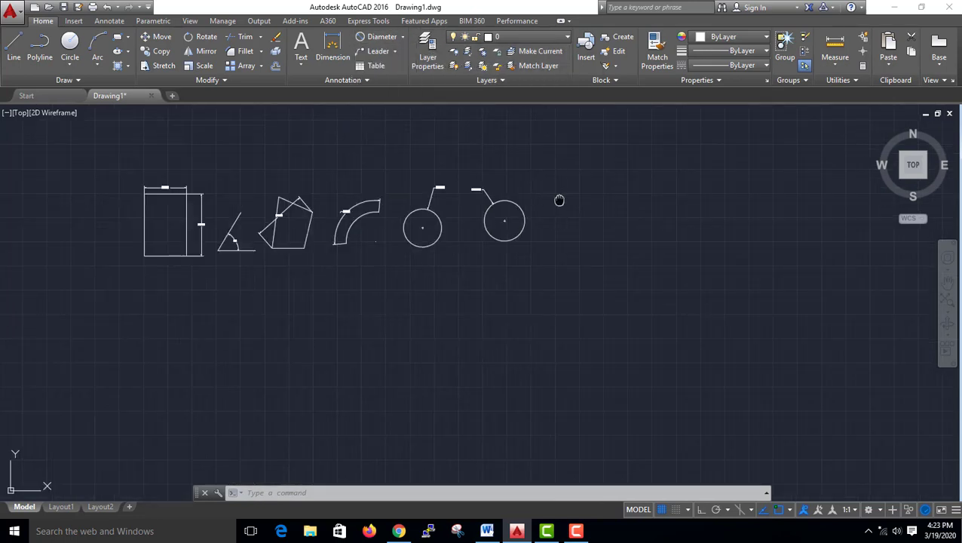
{"action": "mouse_move", "coordinate": [558, 202]}
{"action": "middle_mouse_down"}
{"action": "mouse_move", "coordinate": [532, 202]}
{"action": "mouse_move", "coordinate": [438, 262]}
{"action": "mouse_move", "coordinate": [426, 286]}
{"action": "middle_mouse_up"}
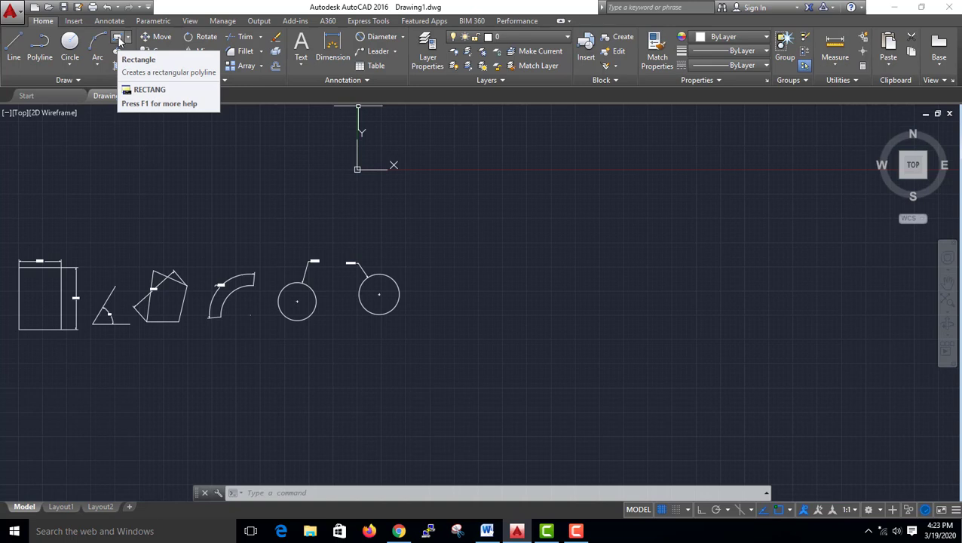
Draw a larger circle centred to the right of the dimensioned shapes
{"action": "left_click", "coordinate": [69, 41]}
{"action": "left_click", "coordinate": [521, 307]}
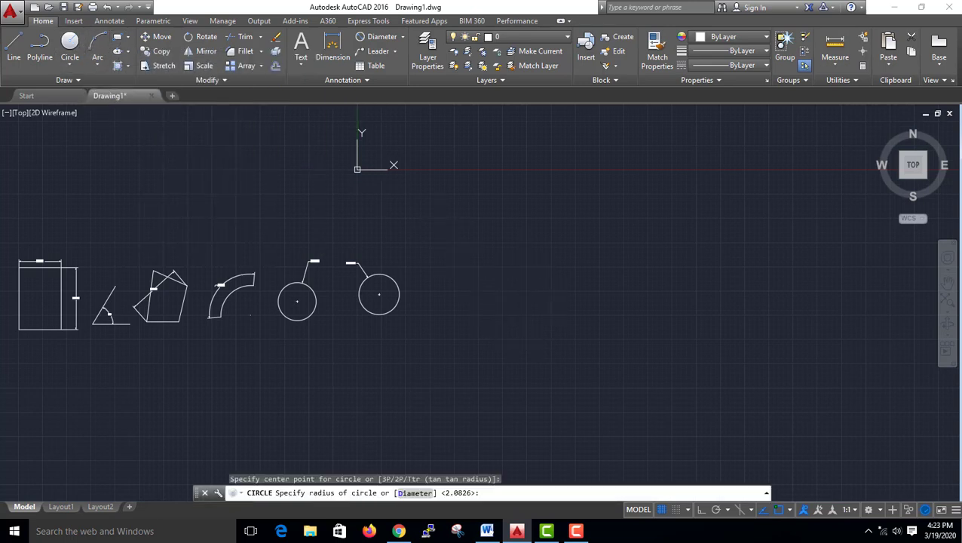
{"action": "left_click", "coordinate": [522, 269]}
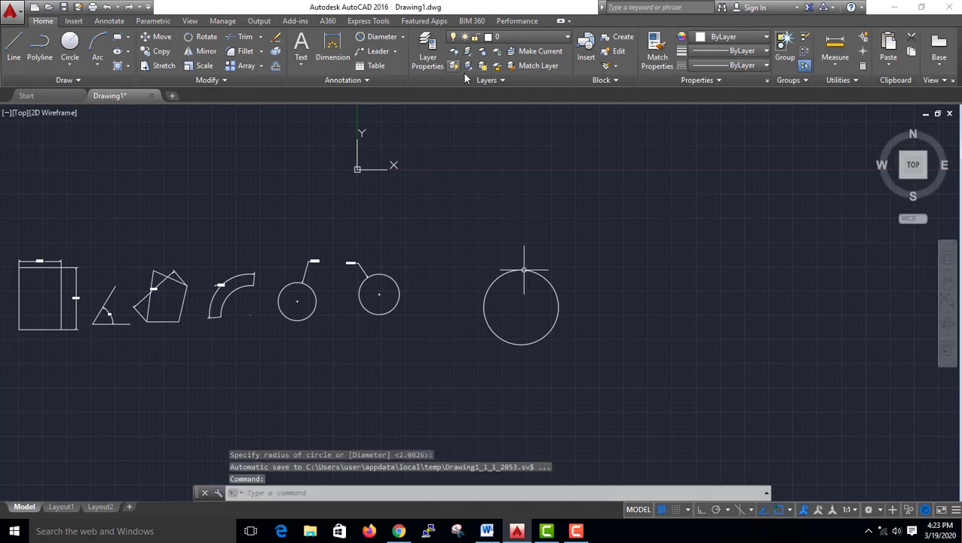
{"action": "scroll", "coordinate": [321, 290], "scroll_direction": "up", "scroll_amount": 5}
{"action": "mouse_move", "coordinate": [313, 266]}
{"action": "middle_mouse_down"}
{"action": "mouse_move", "coordinate": [460, 279]}
{"action": "mouse_move", "coordinate": [513, 258]}
{"action": "middle_mouse_up"}
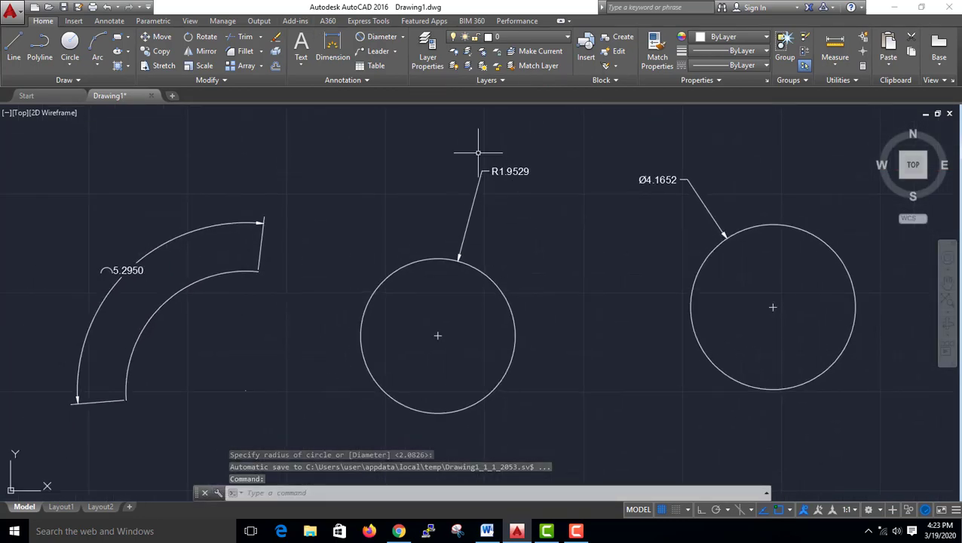
Add an R1.9529 jogged radius dimension inside the left circle, with centre override and jog
{"action": "left_click", "coordinate": [405, 37]}
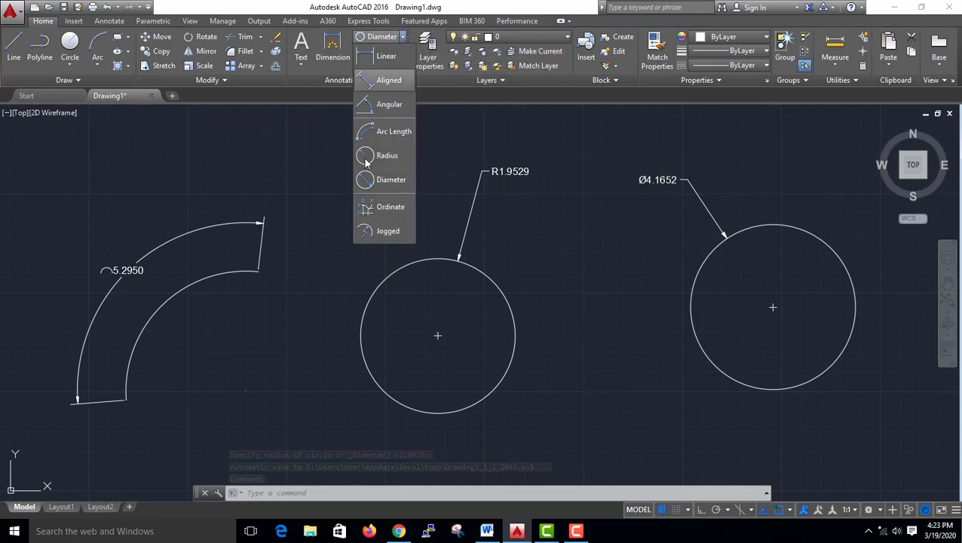
{"action": "left_click", "coordinate": [374, 230]}
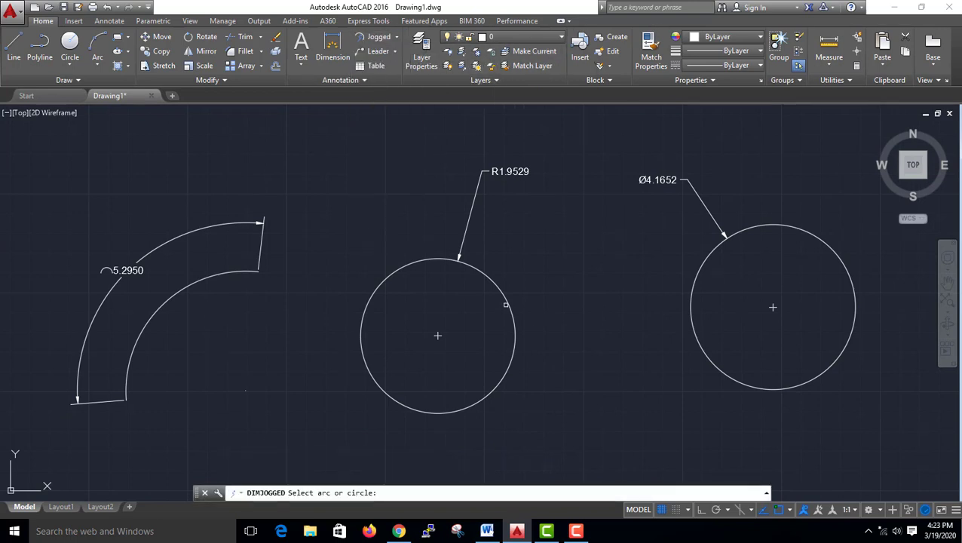
{"action": "left_click", "coordinate": [505, 304]}
{"action": "left_click", "coordinate": [439, 328]}
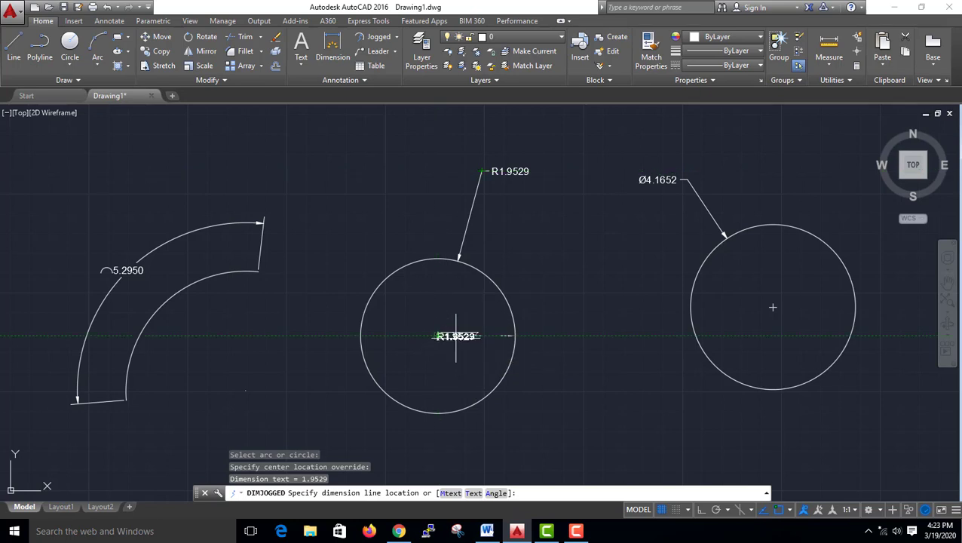
{"action": "left_click", "coordinate": [463, 326]}
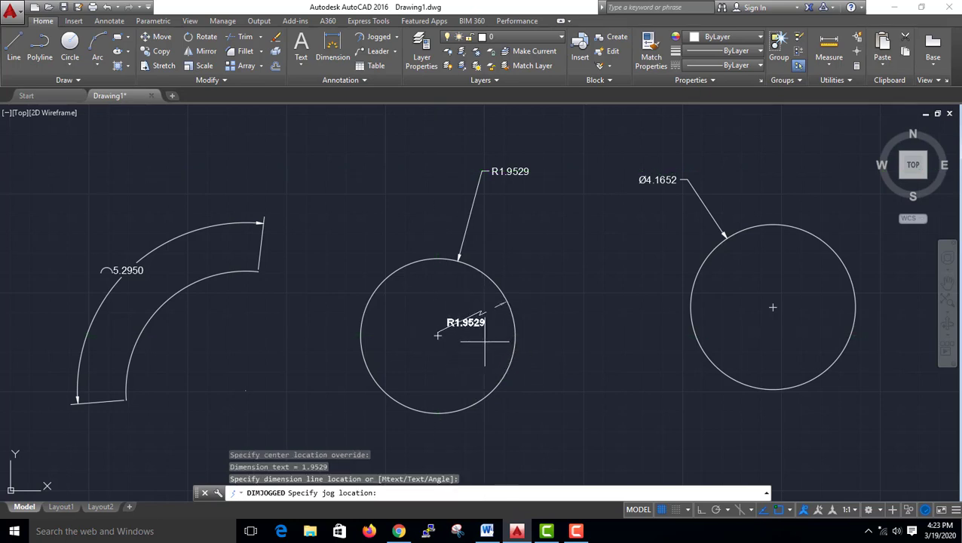
{"action": "left_click", "coordinate": [485, 342]}
{"action": "scroll", "coordinate": [498, 348], "scroll_direction": "up", "scroll_amount": 4}
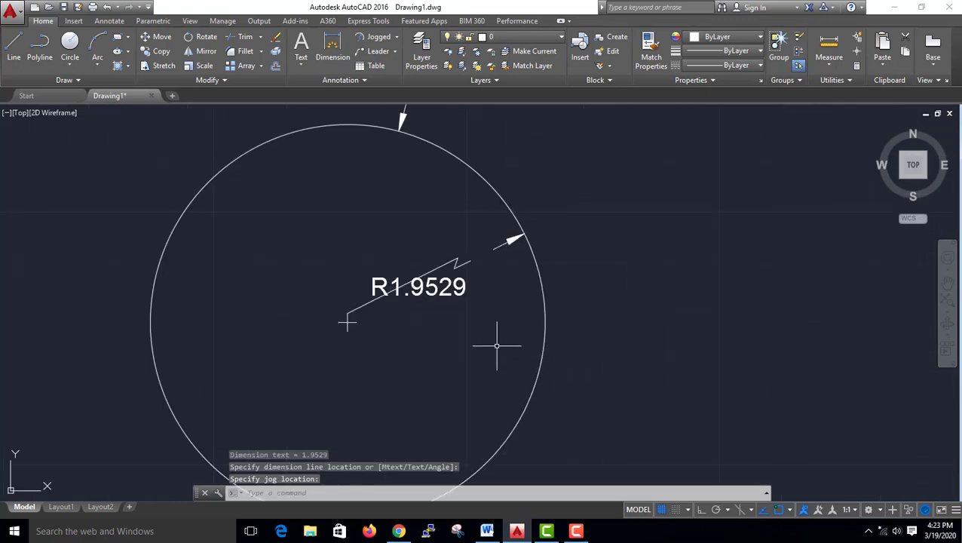
{"action": "scroll", "coordinate": [497, 347], "scroll_direction": "up", "scroll_amount": 1}
{"action": "scroll", "coordinate": [494, 337], "scroll_direction": "down", "scroll_amount": 8}
{"action": "scroll", "coordinate": [419, 353], "scroll_direction": "up", "scroll_amount": 2}
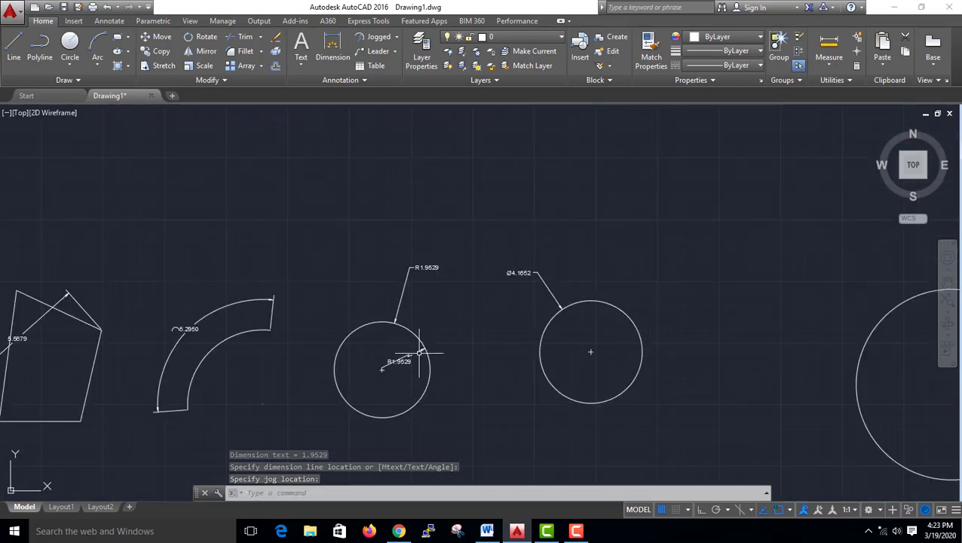
{"action": "scroll", "coordinate": [419, 352], "scroll_direction": "up", "scroll_amount": 5}
{"action": "scroll", "coordinate": [483, 354], "scroll_direction": "down", "scroll_amount": 4}
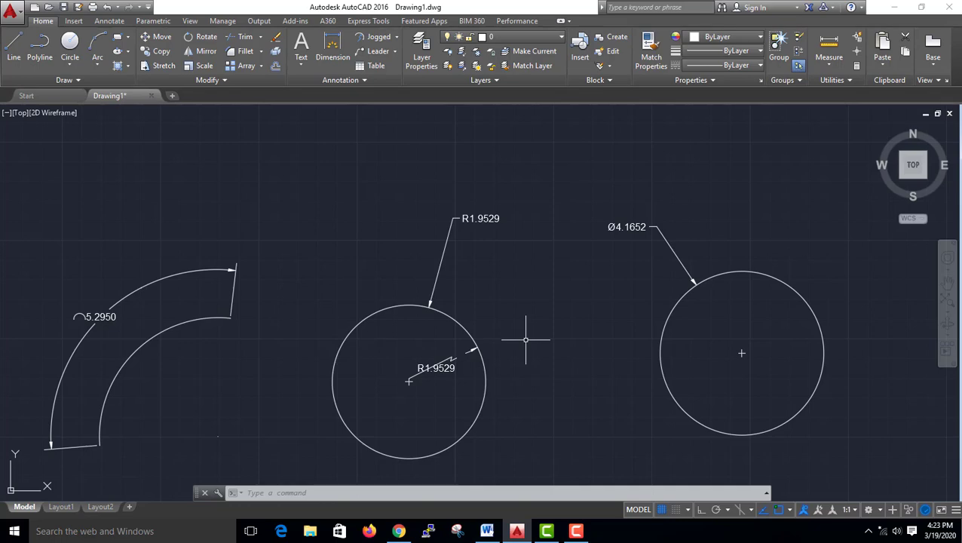
{"action": "scroll", "coordinate": [520, 332], "scroll_direction": "down", "scroll_amount": 9}
{"action": "scroll", "coordinate": [368, 322], "scroll_direction": "up", "scroll_amount": 3}
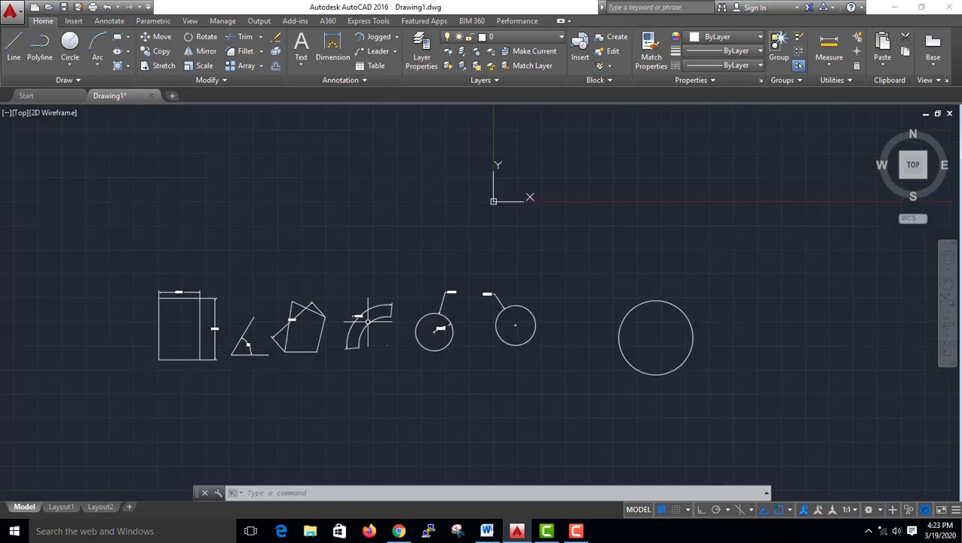
{"action": "scroll", "coordinate": [516, 337], "scroll_direction": "up", "scroll_amount": 2}
{"action": "scroll", "coordinate": [777, 343], "scroll_direction": "down", "scroll_amount": 2}
{"action": "scroll", "coordinate": [773, 348], "scroll_direction": "up", "scroll_amount": 2}
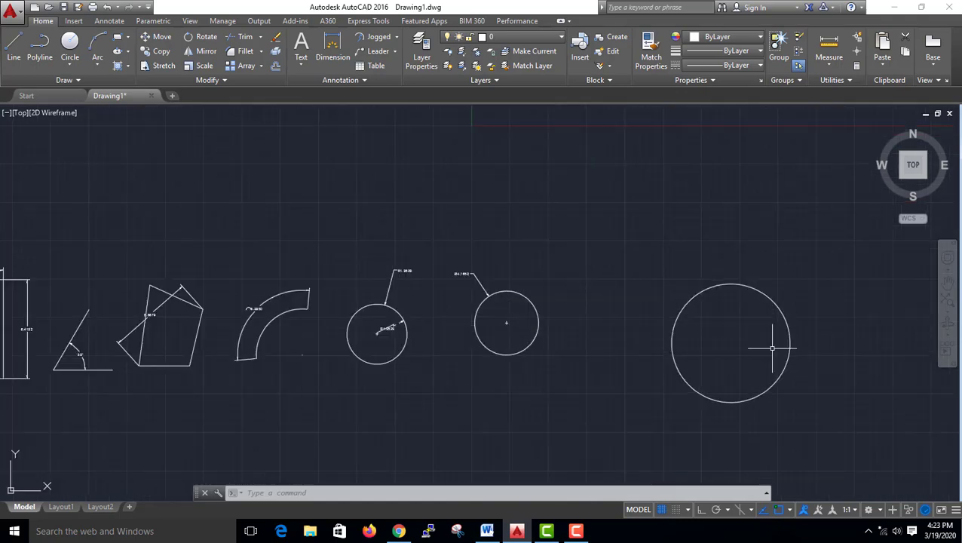
{"action": "scroll", "coordinate": [700, 351], "scroll_direction": "down", "scroll_amount": 2}
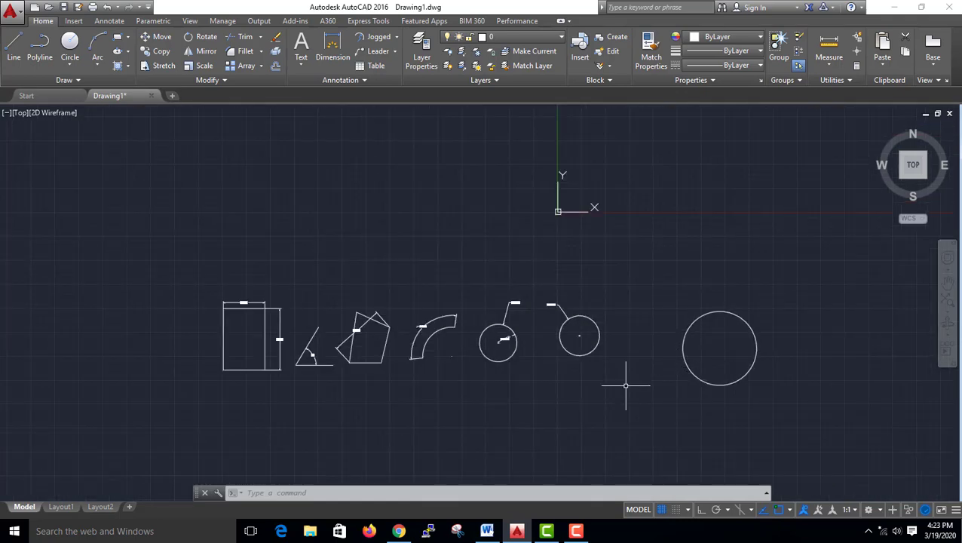